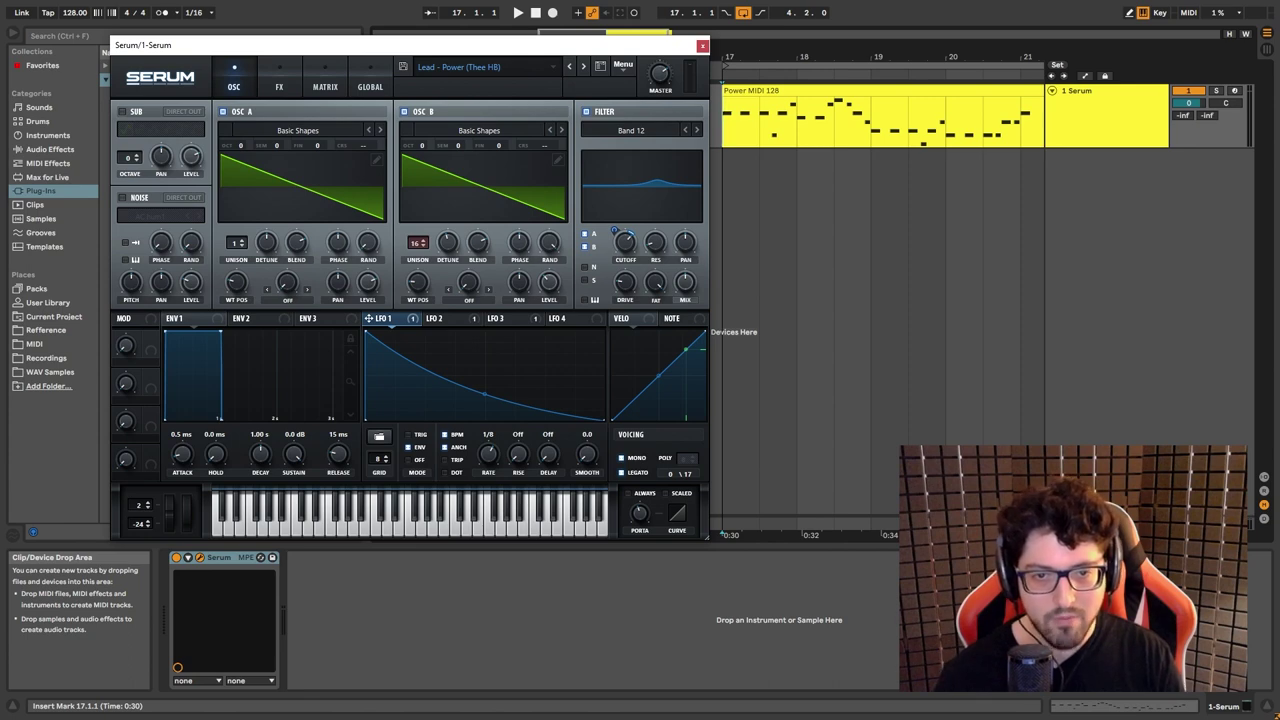
Turn off the filter, bypass all destinations of LFO 1 and LFO 2, and play the clip to hear the unmodulated lead.
{"action": "mouse_move", "coordinate": [447, 243]}
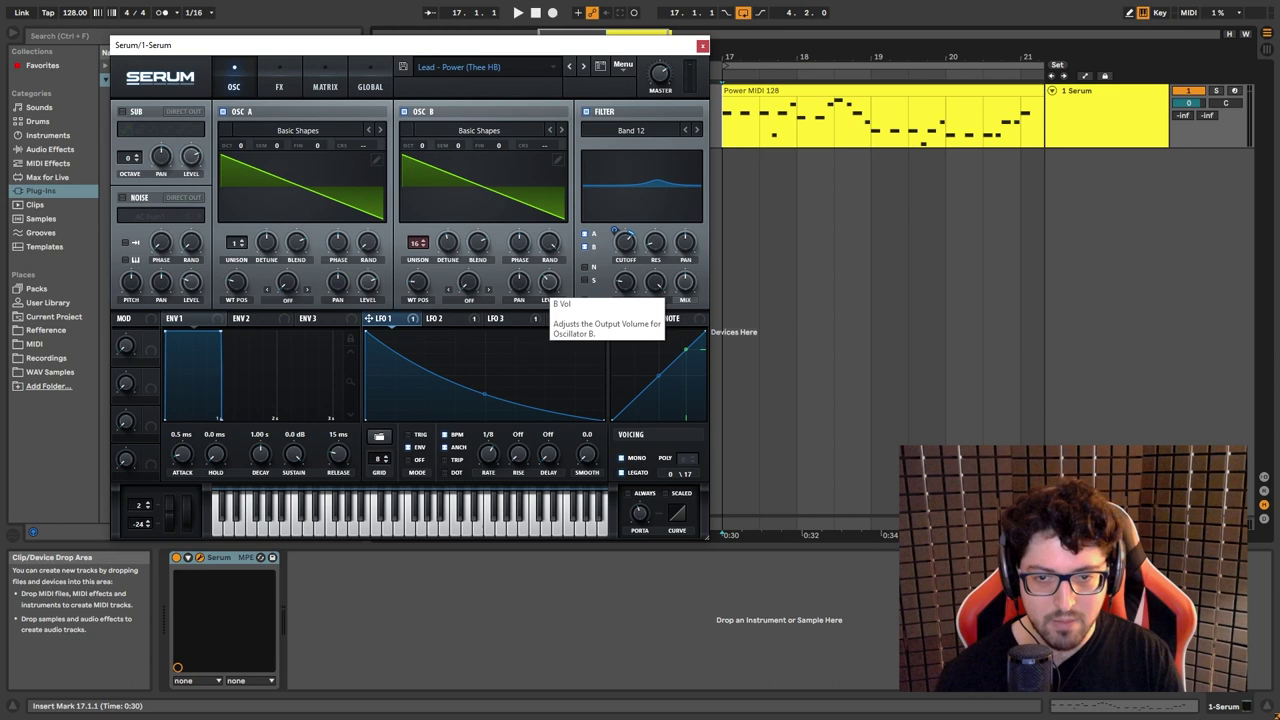
{"action": "left_click", "coordinate": [549, 283]}
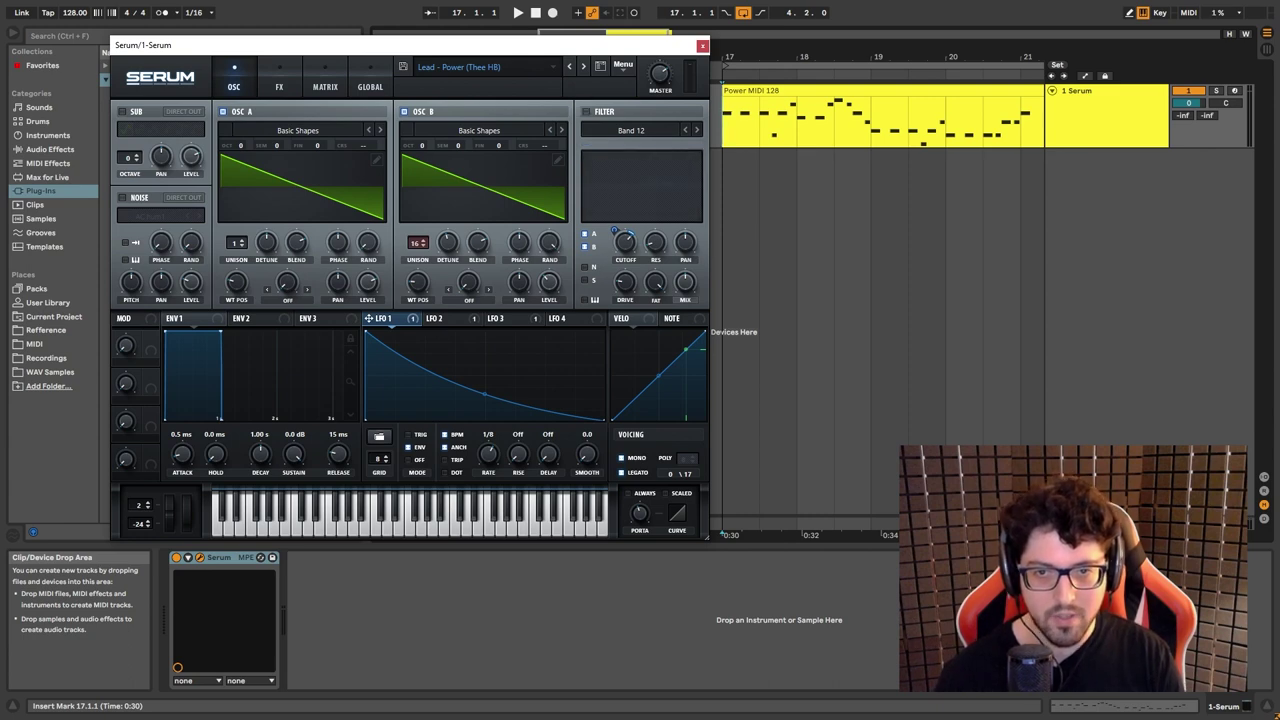
{"action": "right_click", "coordinate": [386, 318]}
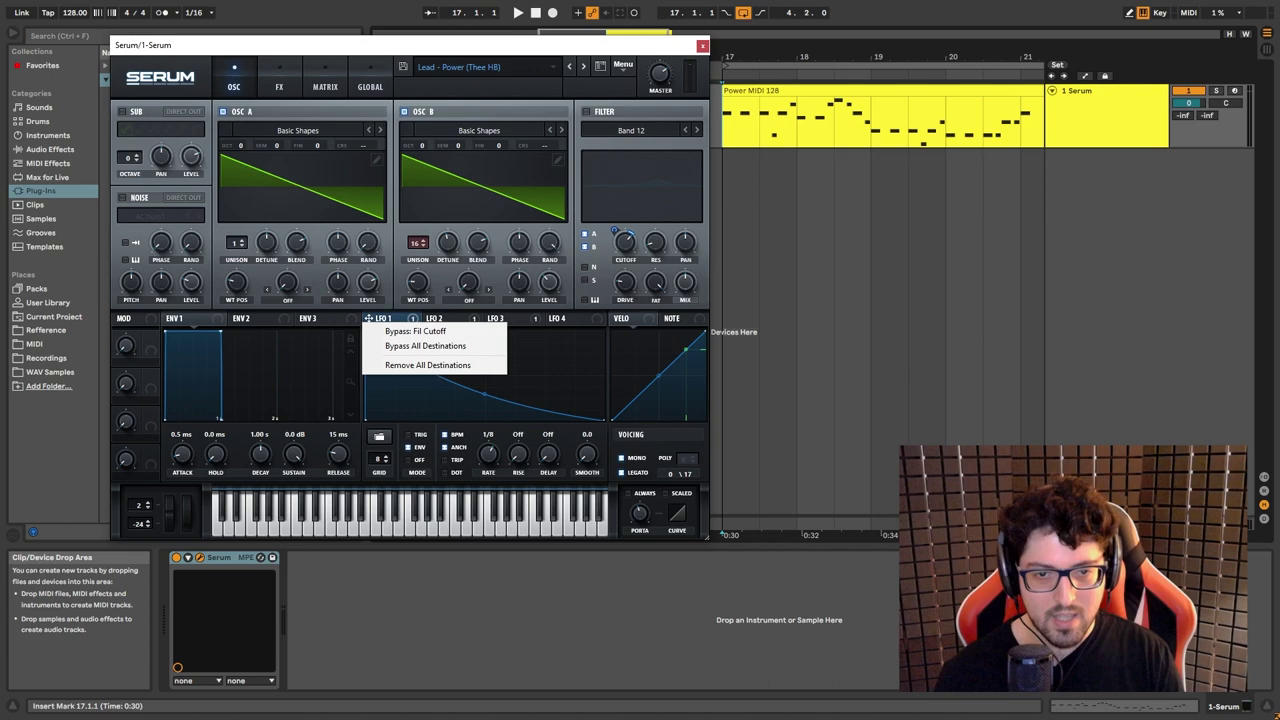
{"action": "left_click", "coordinate": [425, 346]}
{"action": "right_click", "coordinate": [446, 318]}
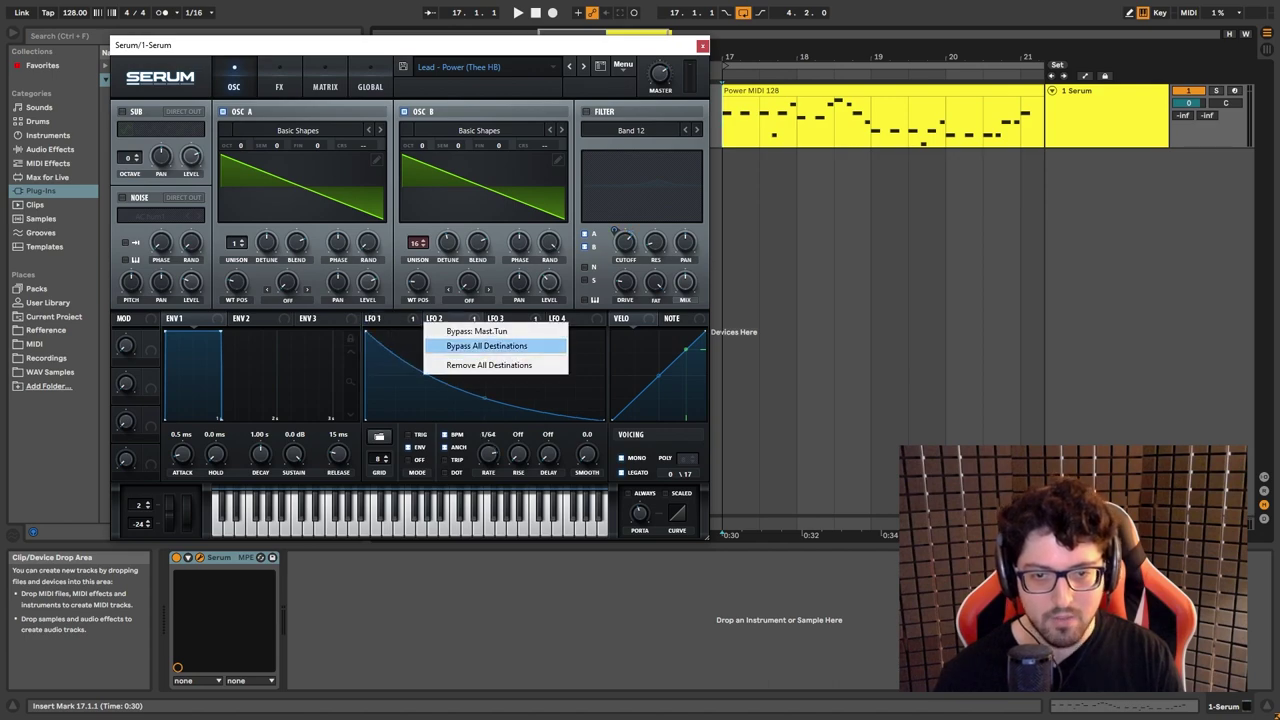
{"action": "left_click", "coordinate": [486, 346]}
{"action": "left_click", "coordinate": [372, 318]}
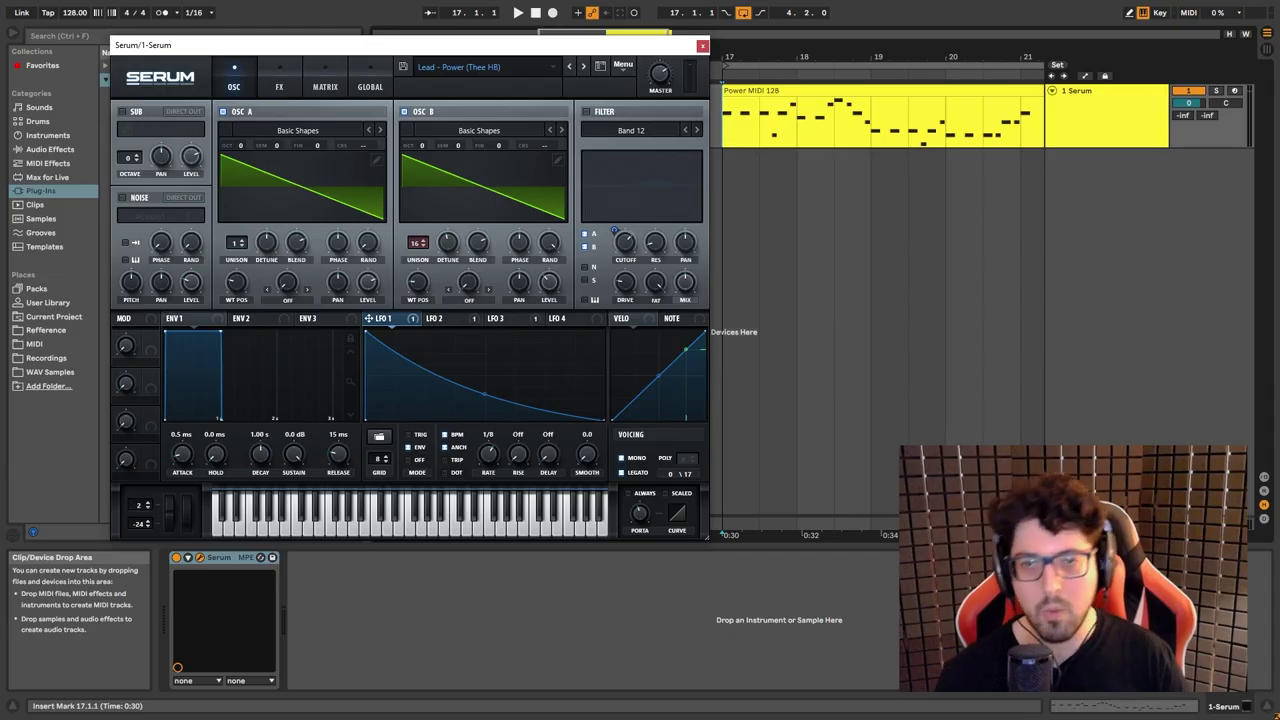
{"action": "key", "text": "space"}
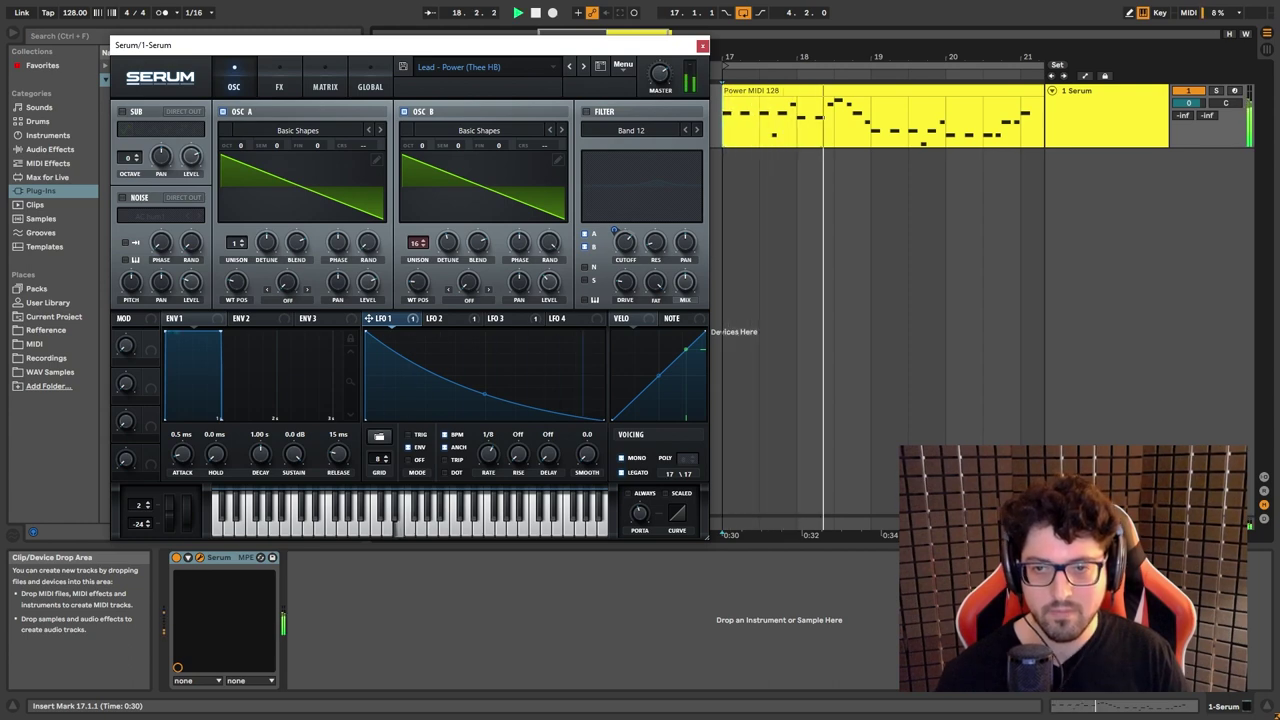
{"action": "key", "text": "space"}
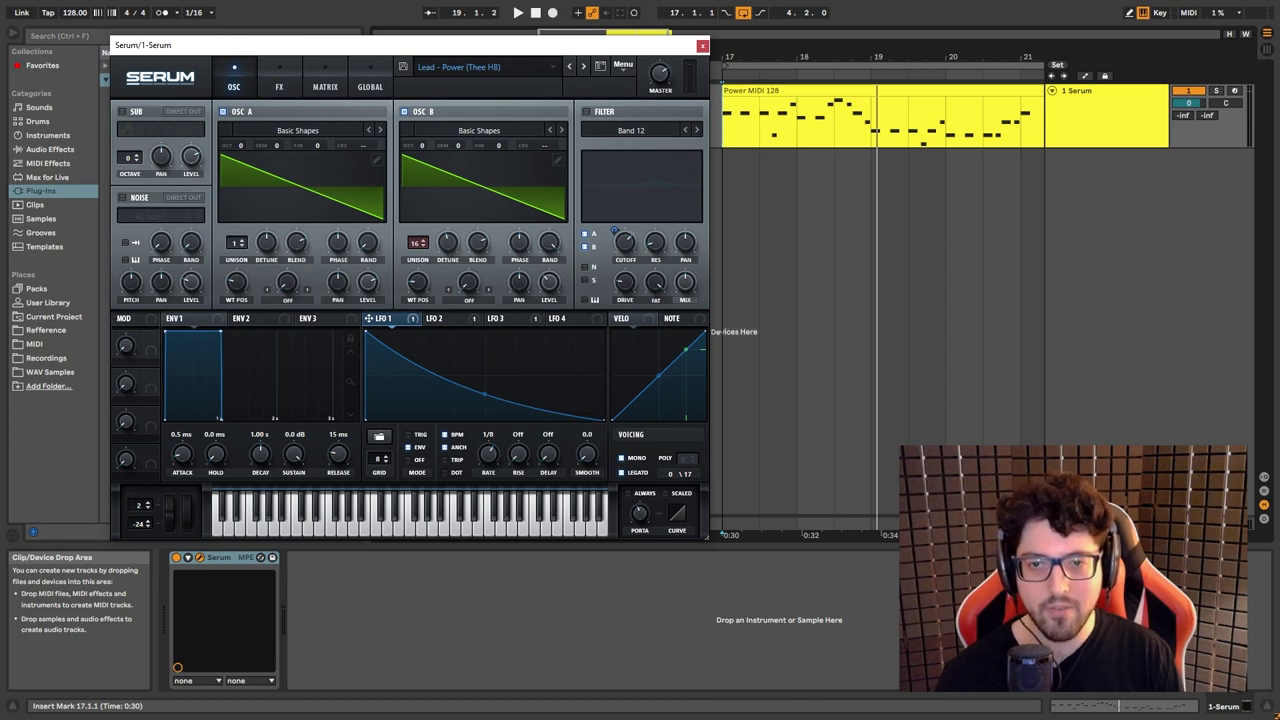
Turn the filter back on and look through its type list, keeping Band 12.
{"action": "left_click", "coordinate": [585, 111]}
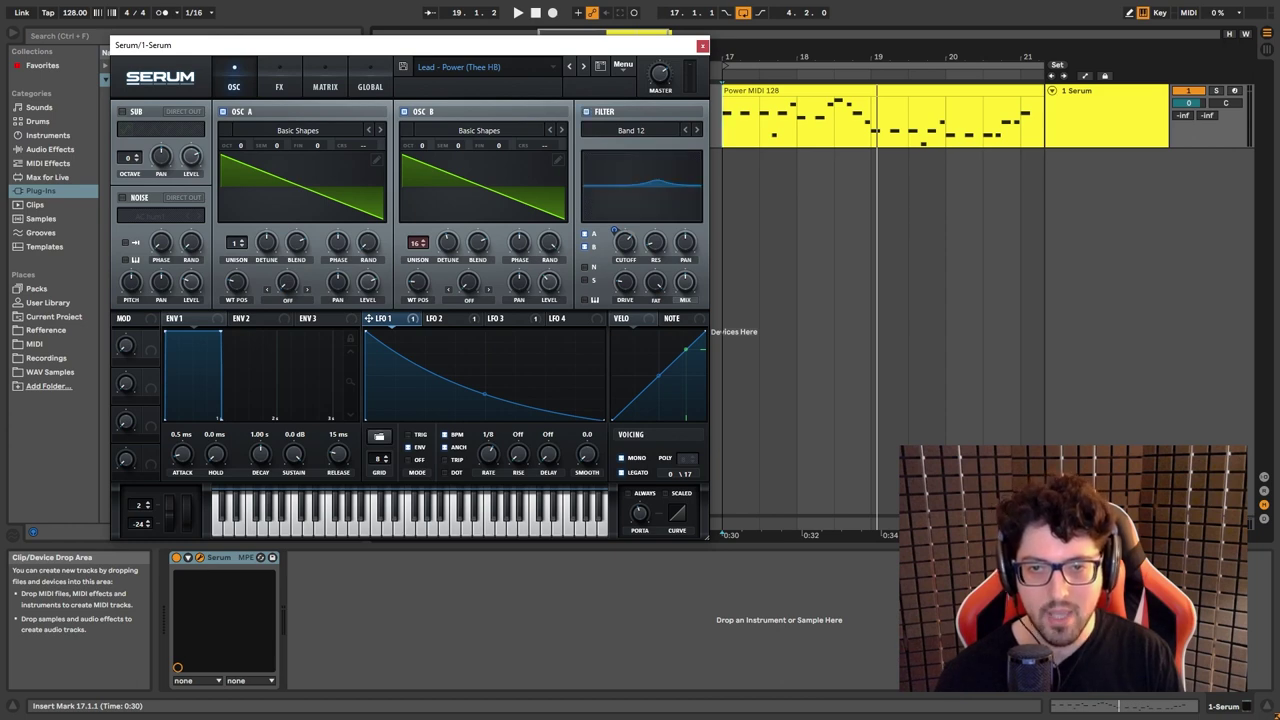
{"action": "left_click", "coordinate": [631, 130]}
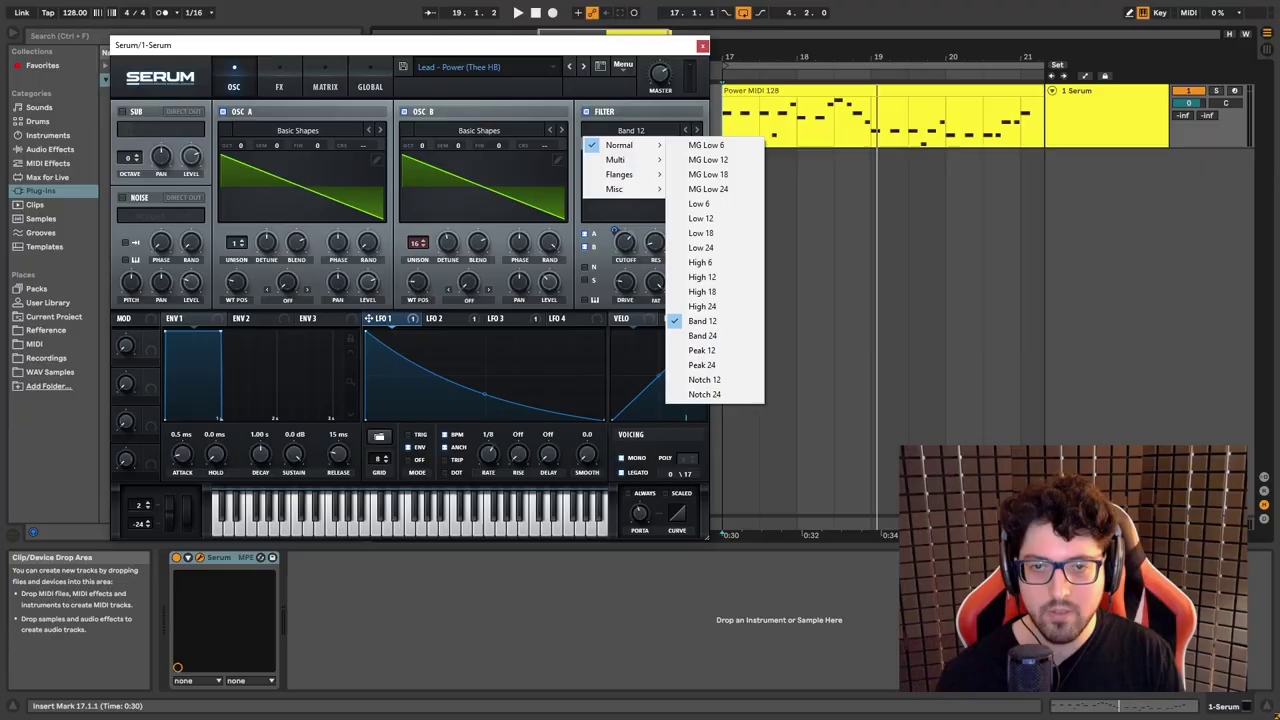
{"action": "key", "text": "Escape"}
{"action": "double_click", "coordinate": [625, 243]}
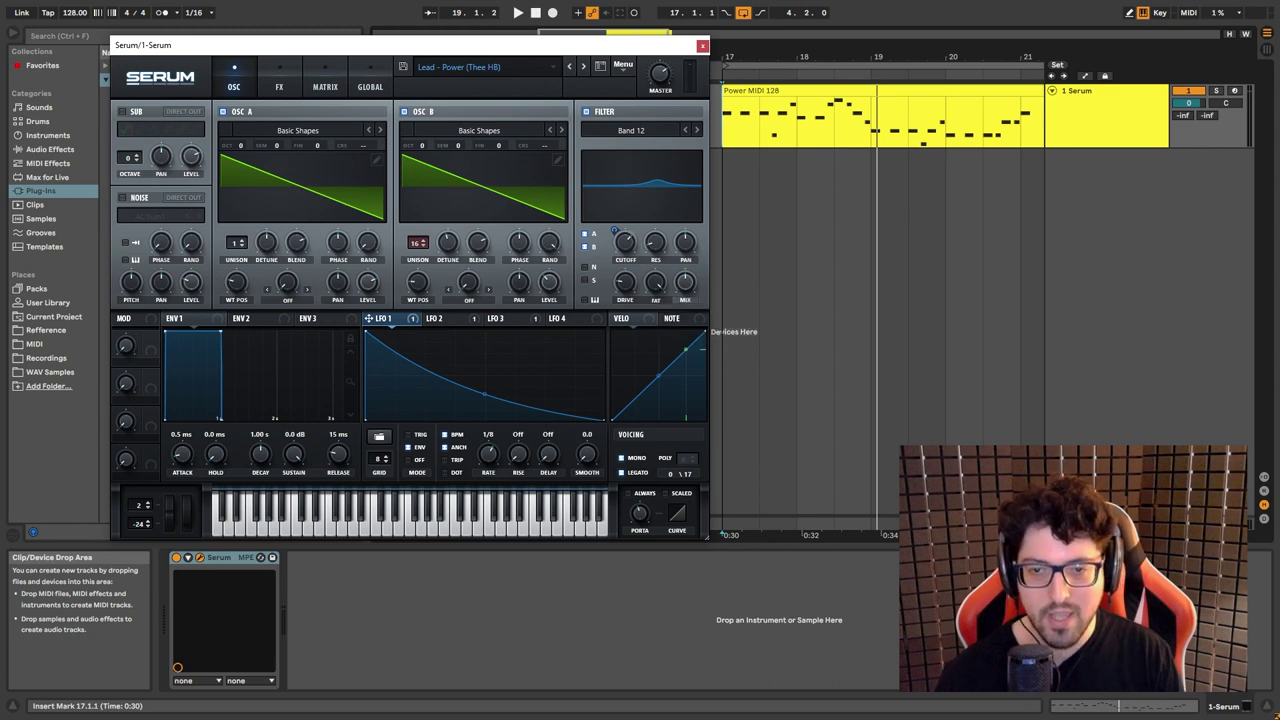
{"action": "mouse_move", "coordinate": [625, 283]}
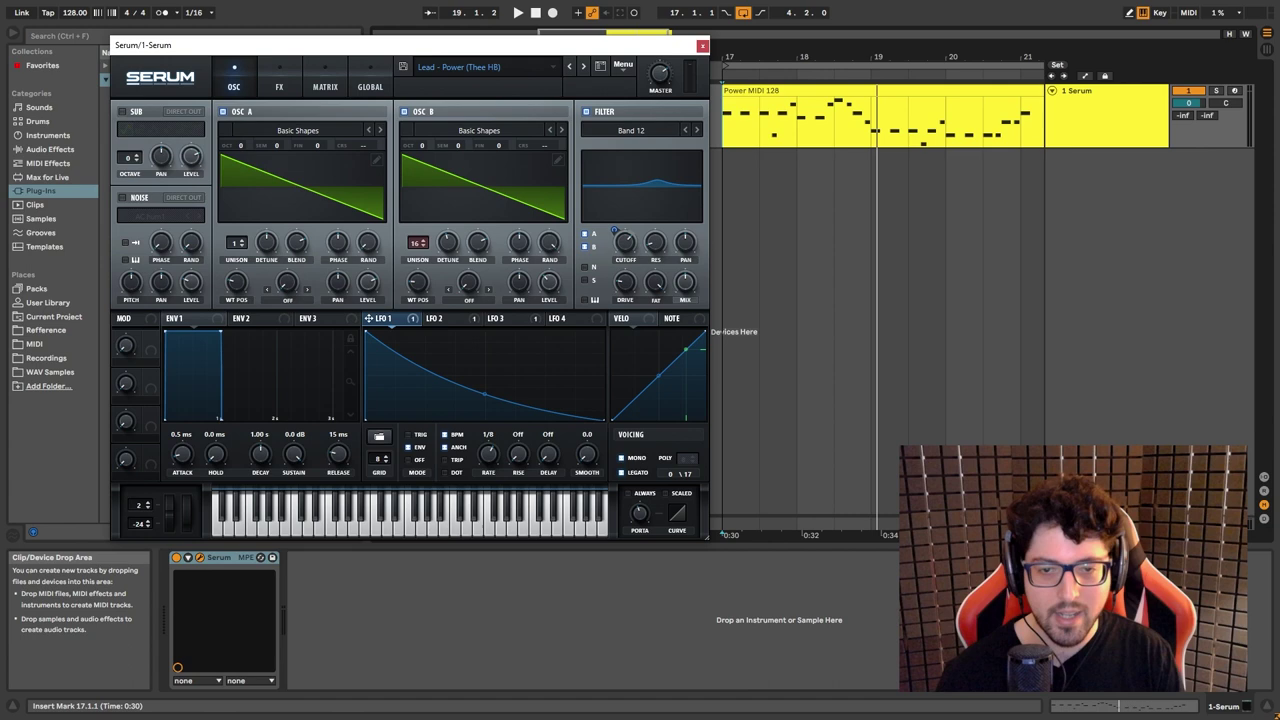
Reactivate all destinations of LFO 1 so that it modulates the filter cutoff.
{"action": "left_click", "coordinate": [438, 318]}
{"action": "left_click", "coordinate": [375, 318]}
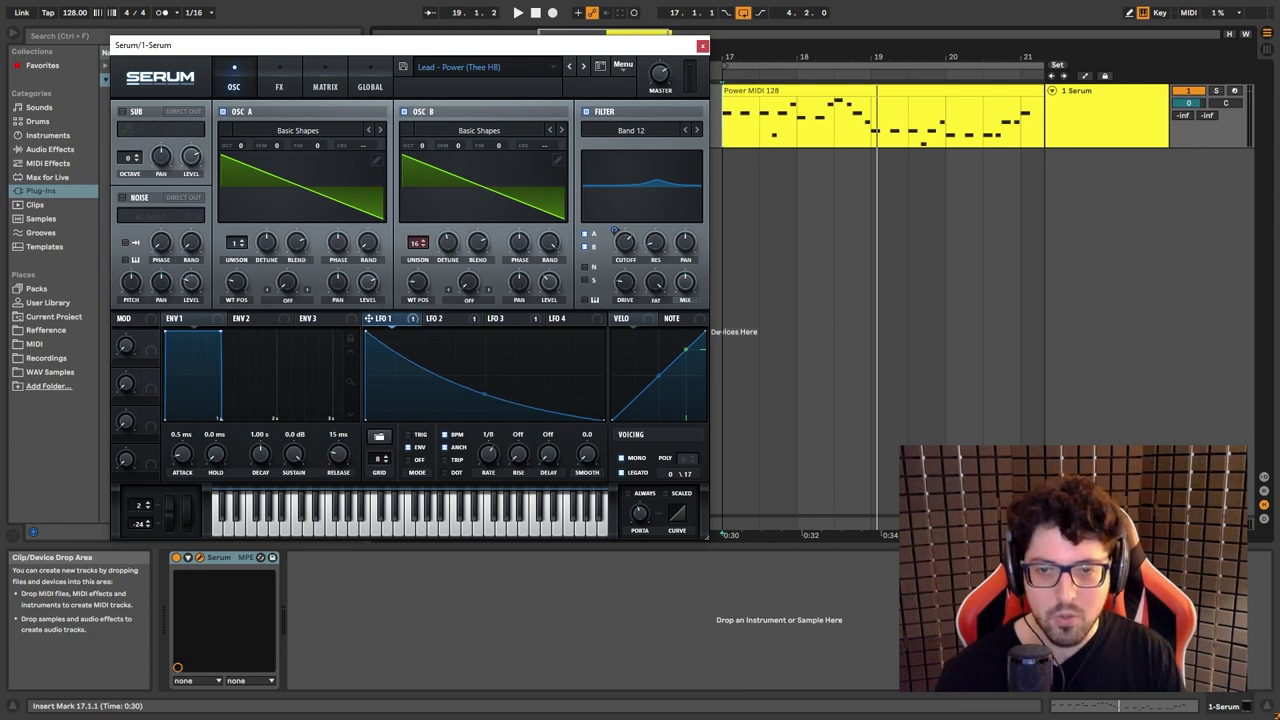
{"action": "right_click", "coordinate": [368, 320]}
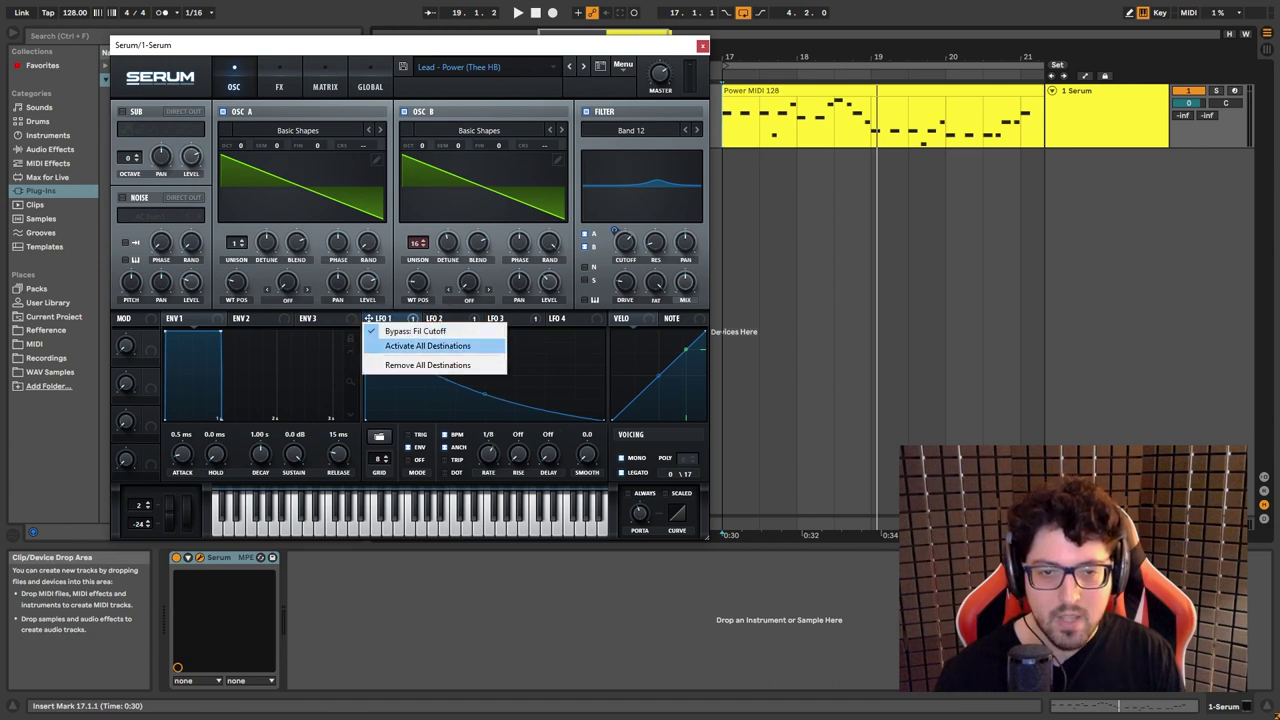
{"action": "left_click", "coordinate": [427, 345]}
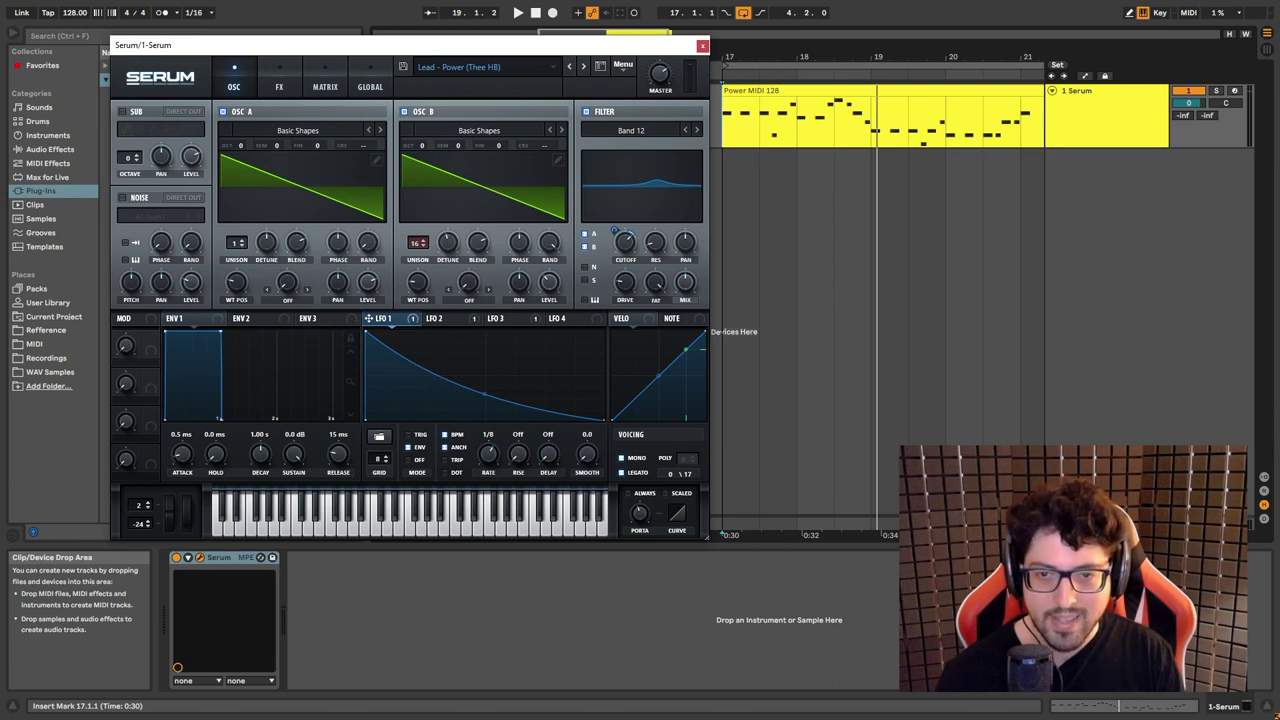
{"action": "left_click_drag", "start_coordinate": [614, 231], "coordinate": [614, 243]}
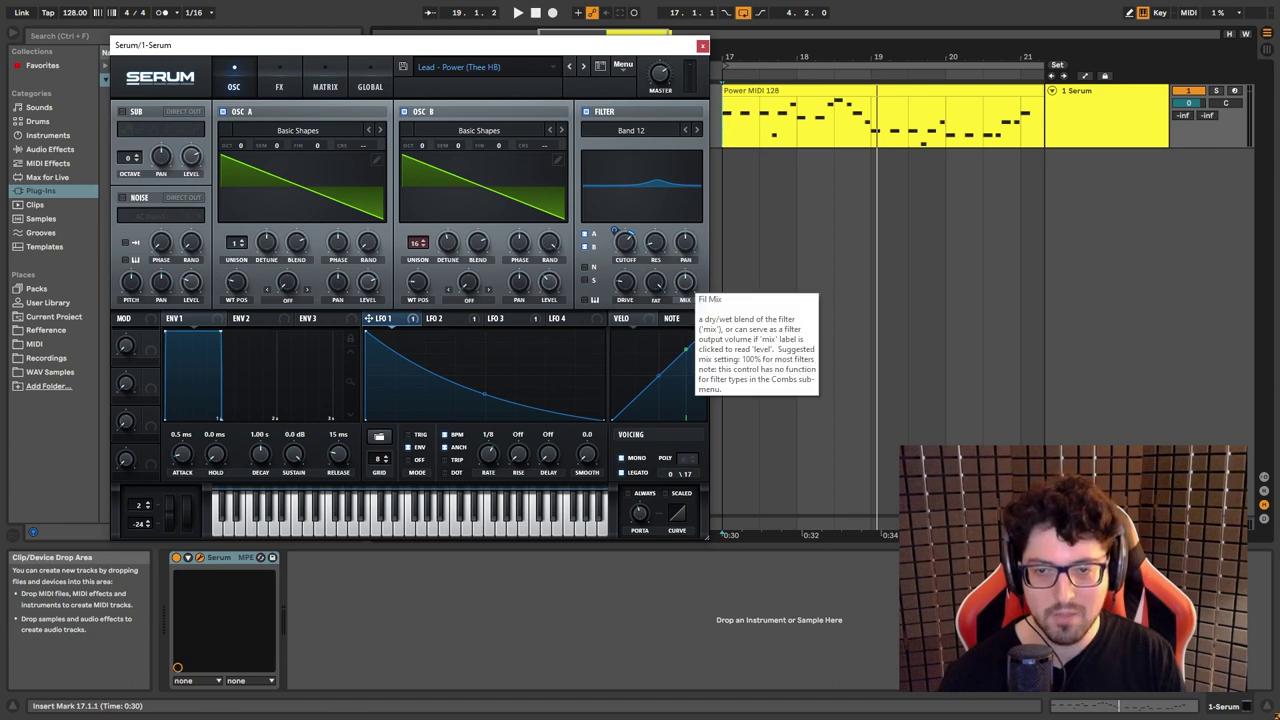
Play the clip with the filter's Mix raised, and again with its original Mix, to compare the sound.
{"action": "double_click", "coordinate": [685, 283]}
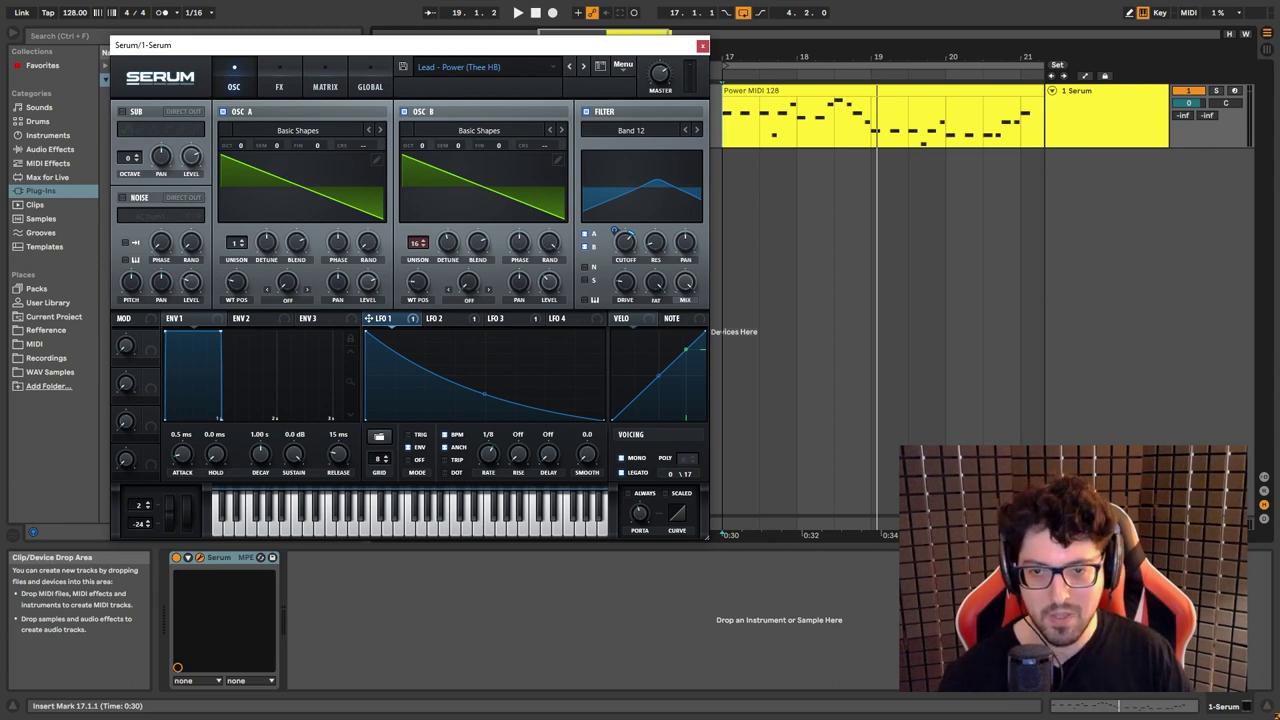
{"action": "key", "text": "space"}
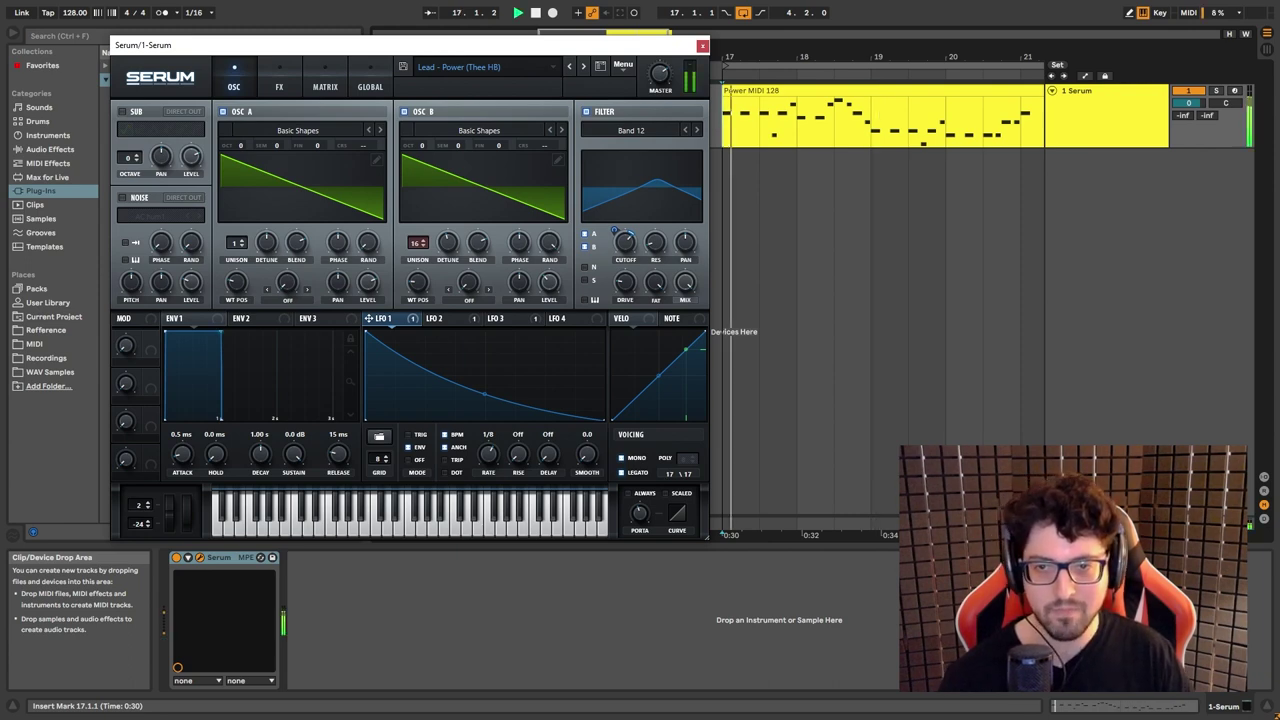
{"action": "key", "text": "space"}
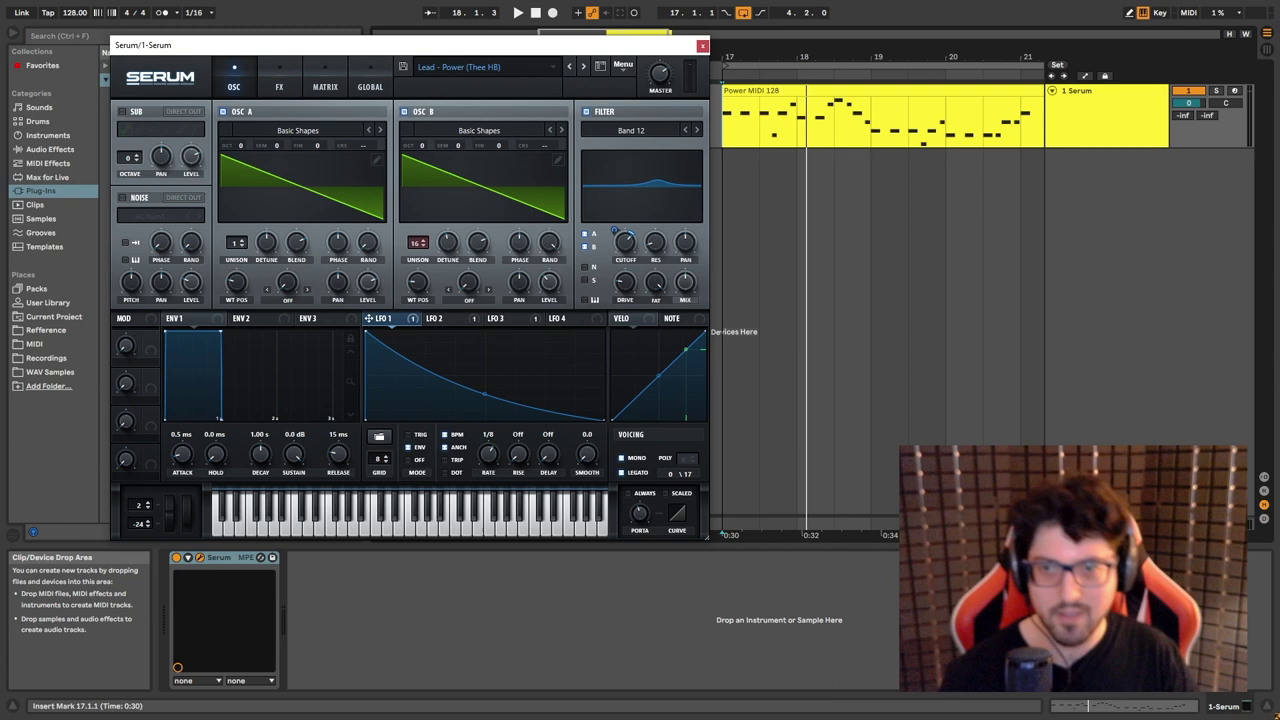
{"action": "key", "text": "space"}
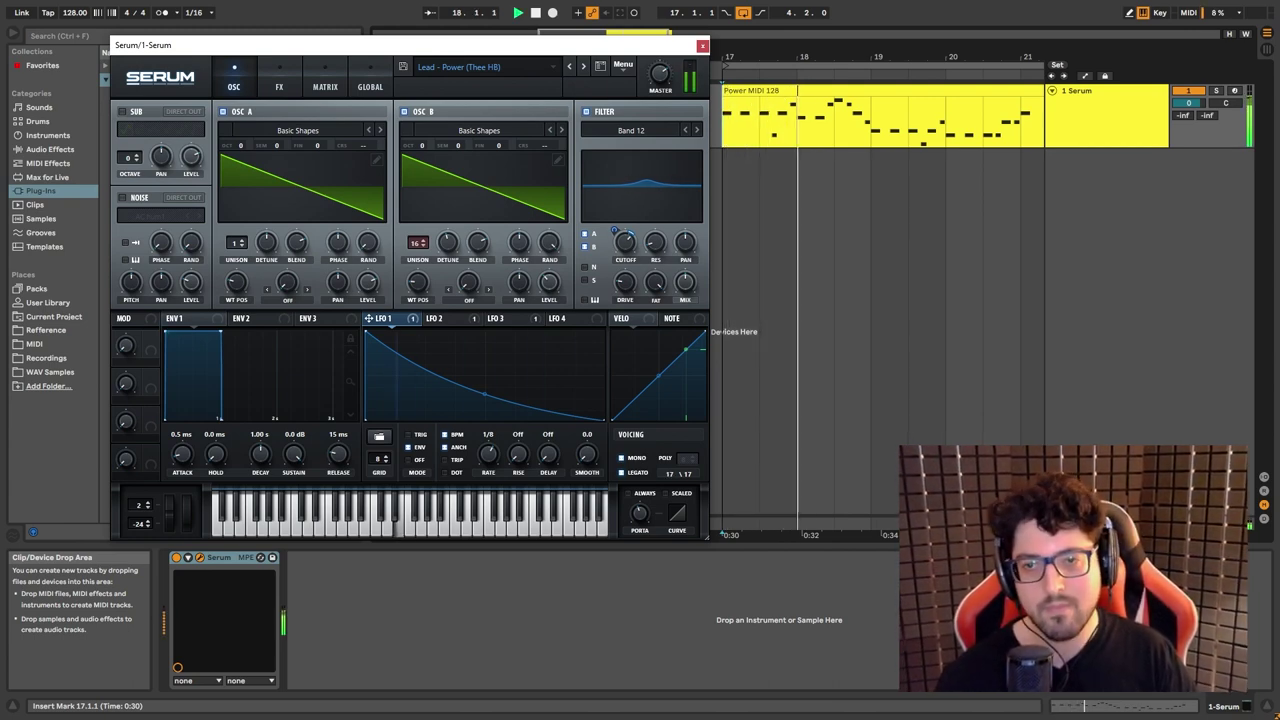
{"action": "key", "text": "space"}
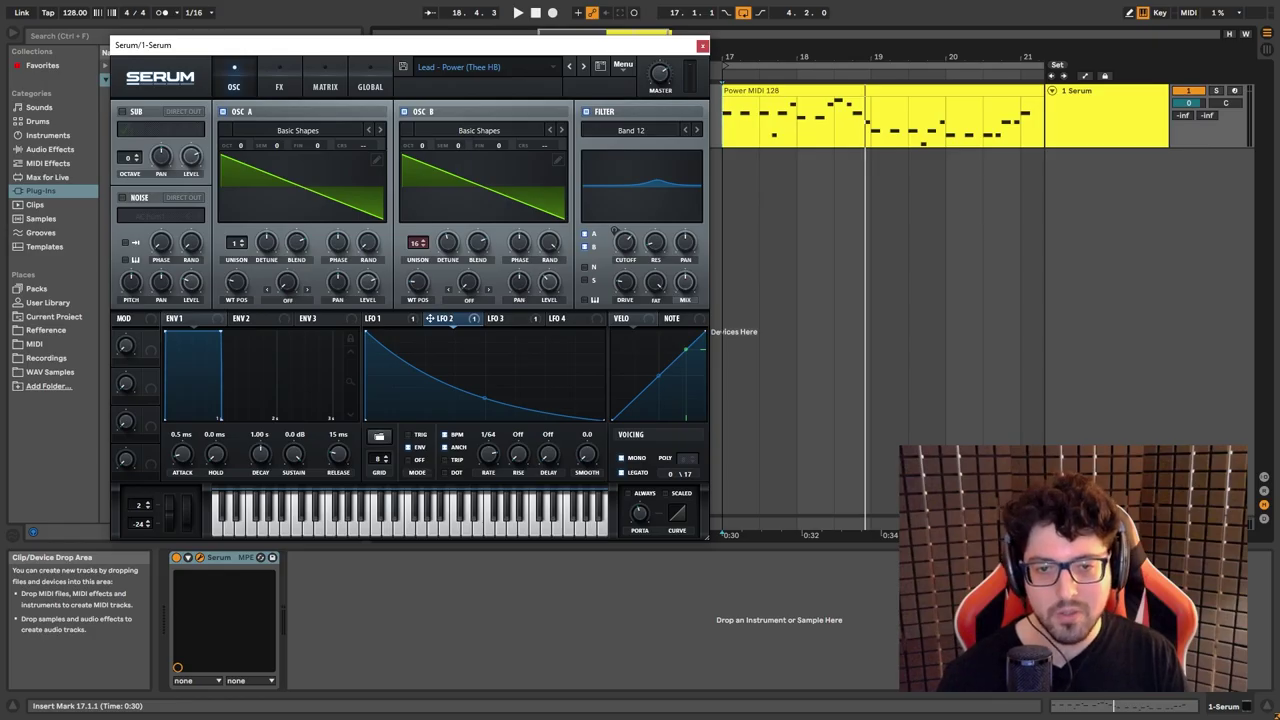
Reactivate all destinations of LFO 2 and check in the modulation matrix that it targets Mast.Tun under Global.
{"action": "right_click", "coordinate": [424, 320]}
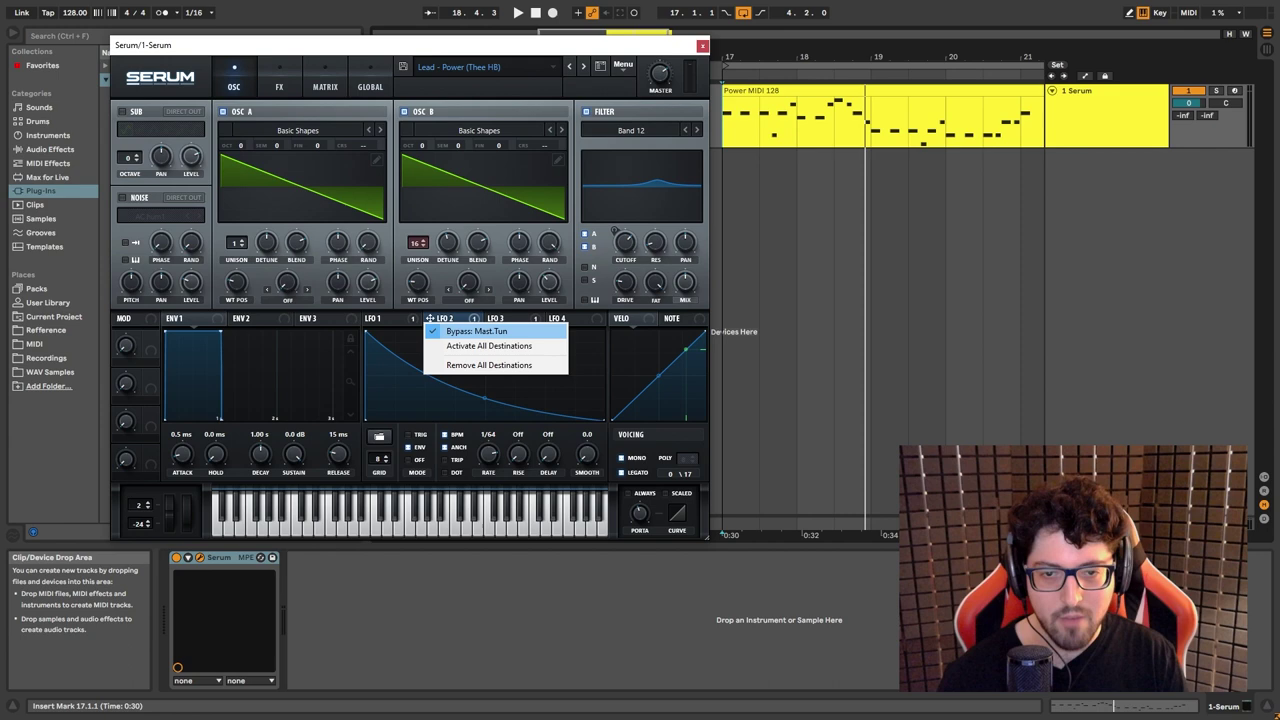
{"action": "left_click", "coordinate": [486, 346]}
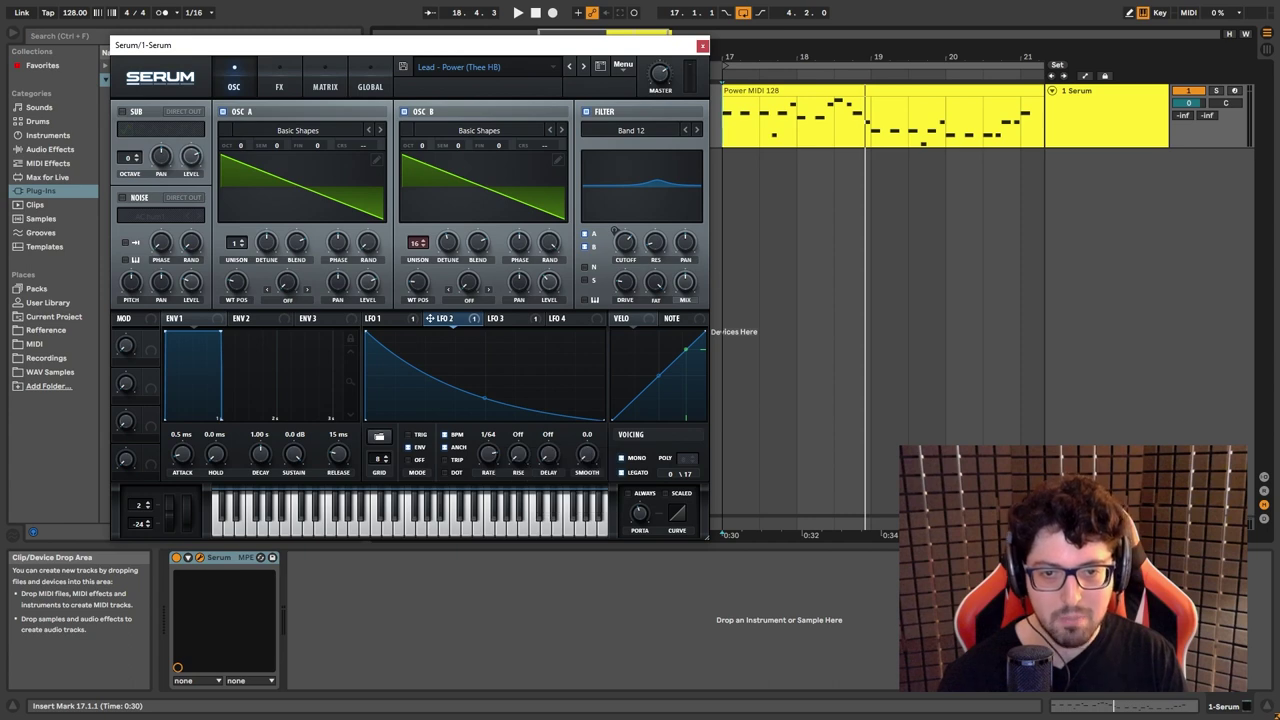
{"action": "left_click", "coordinate": [325, 86]}
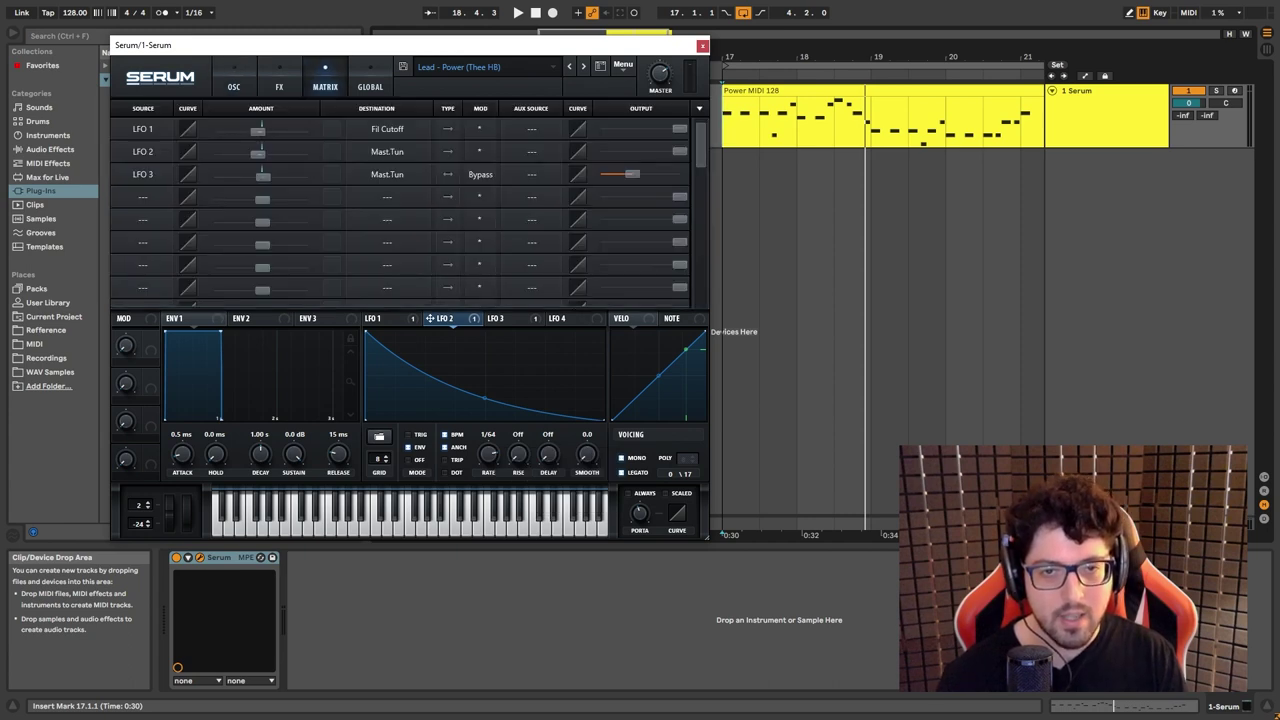
{"action": "left_click", "coordinate": [387, 151]}
{"action": "mouse_move", "coordinate": [390, 270]}
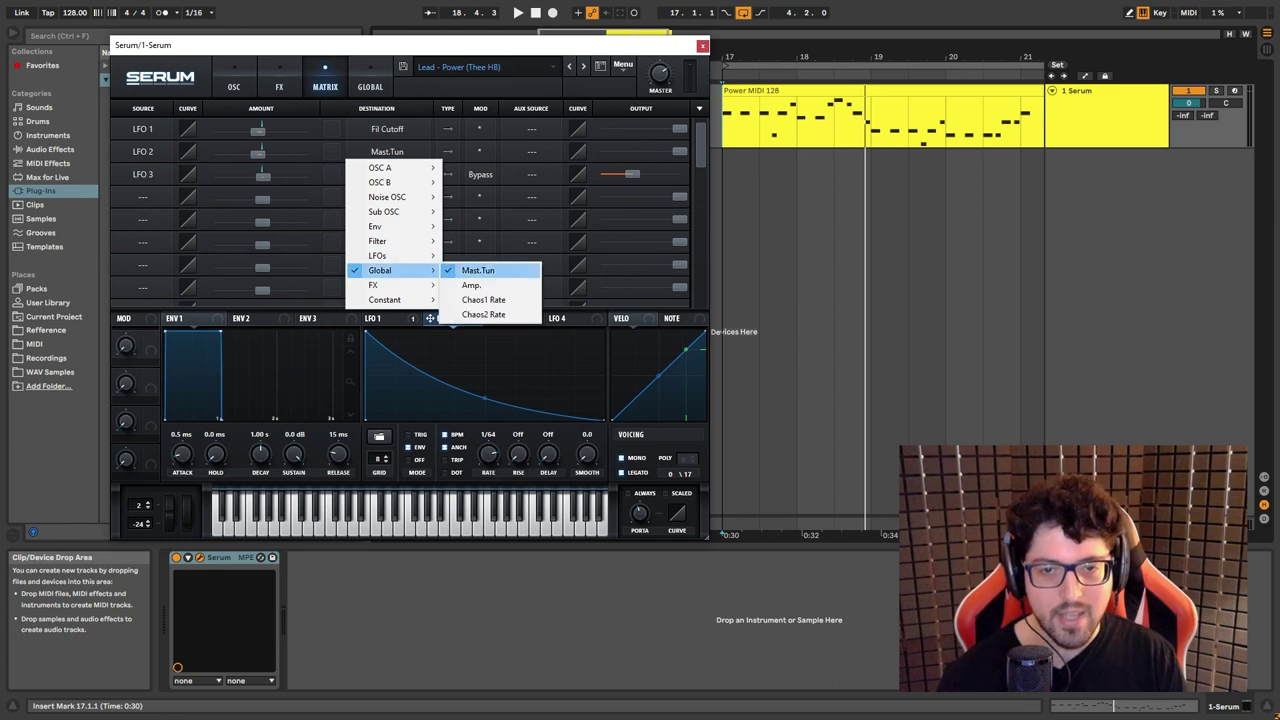
{"action": "left_click", "coordinate": [478, 270]}
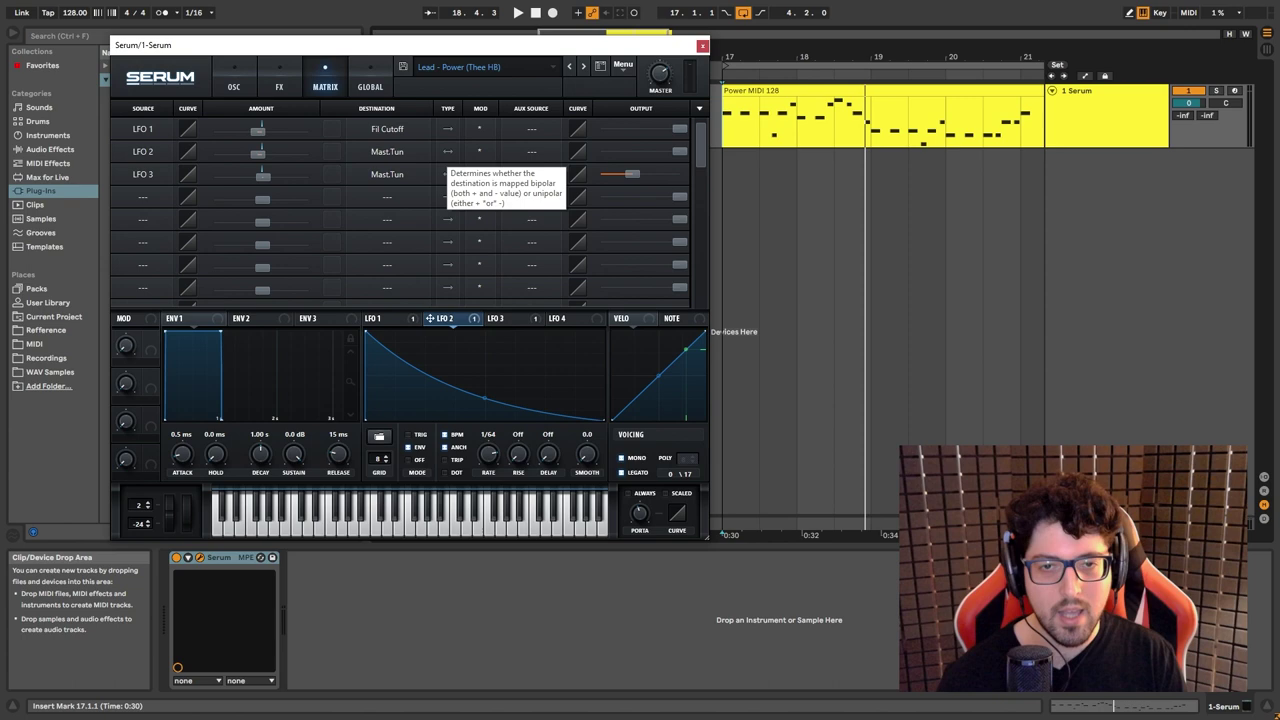
{"action": "left_click", "coordinate": [448, 174]}
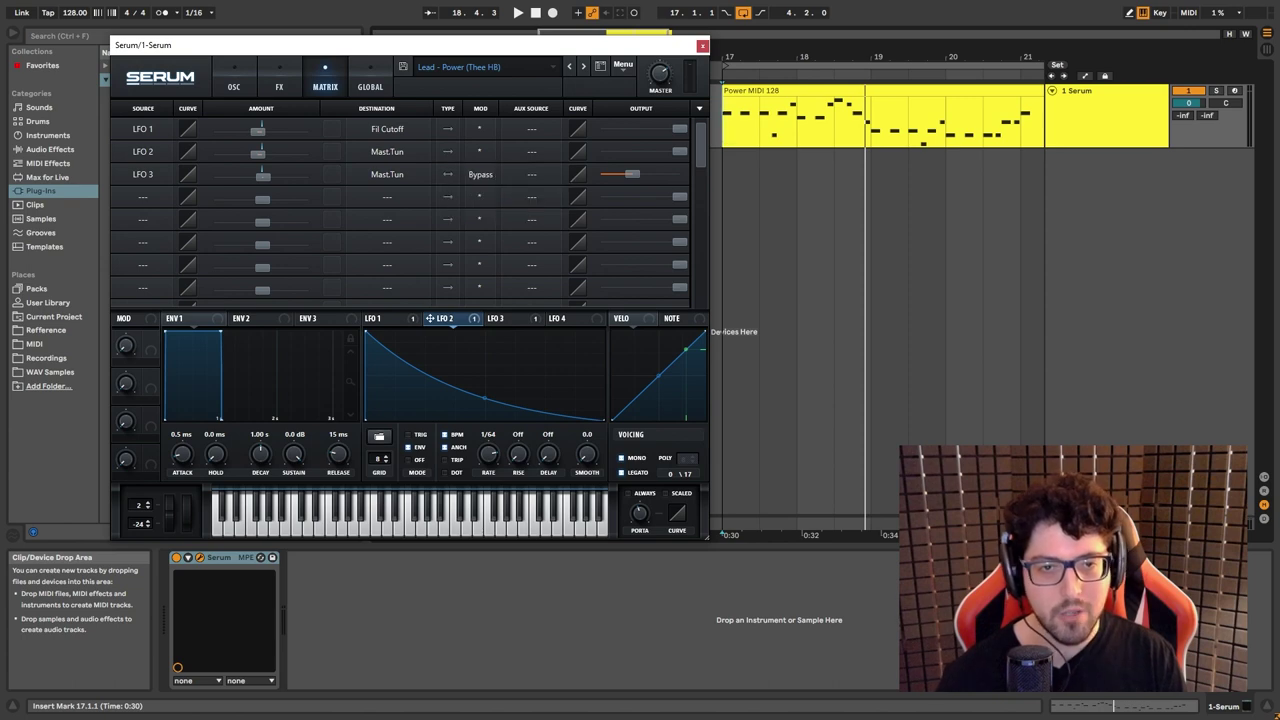
Try to set the LFO 1 amount to -12st in the modulation matrix.
{"action": "double_click", "coordinate": [259, 130]}
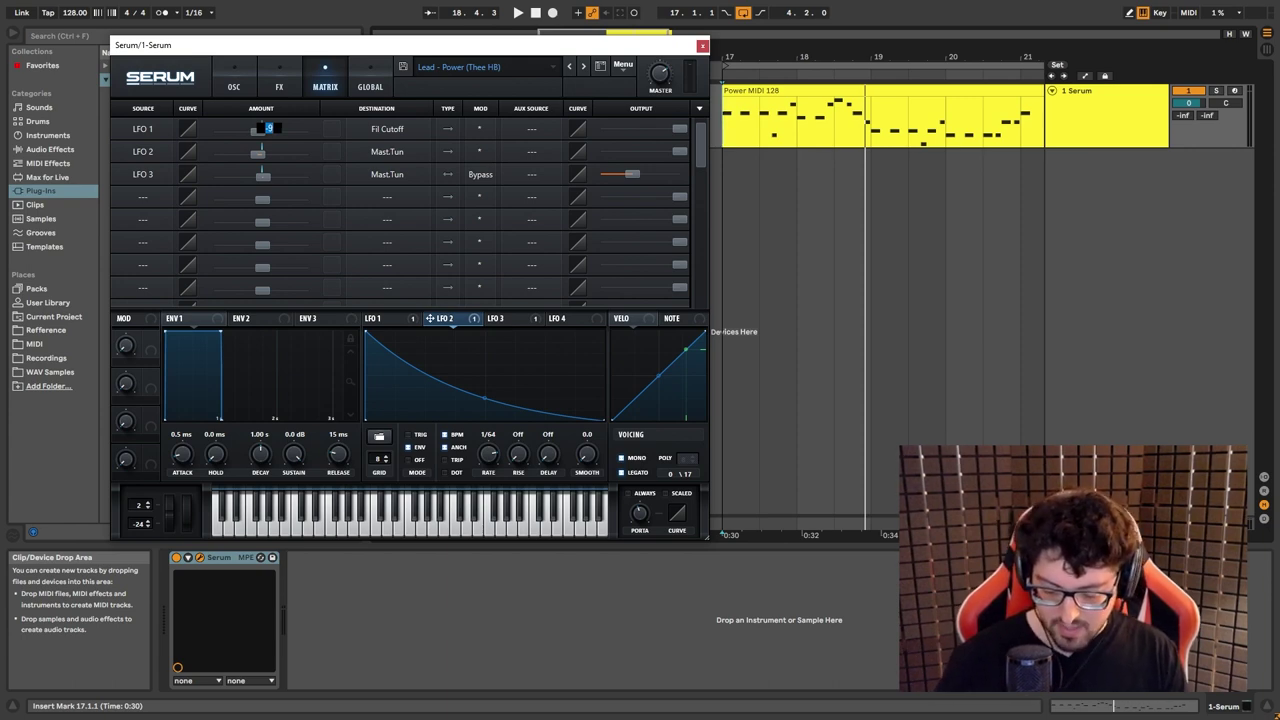
{"action": "type", "text": "-12st"}
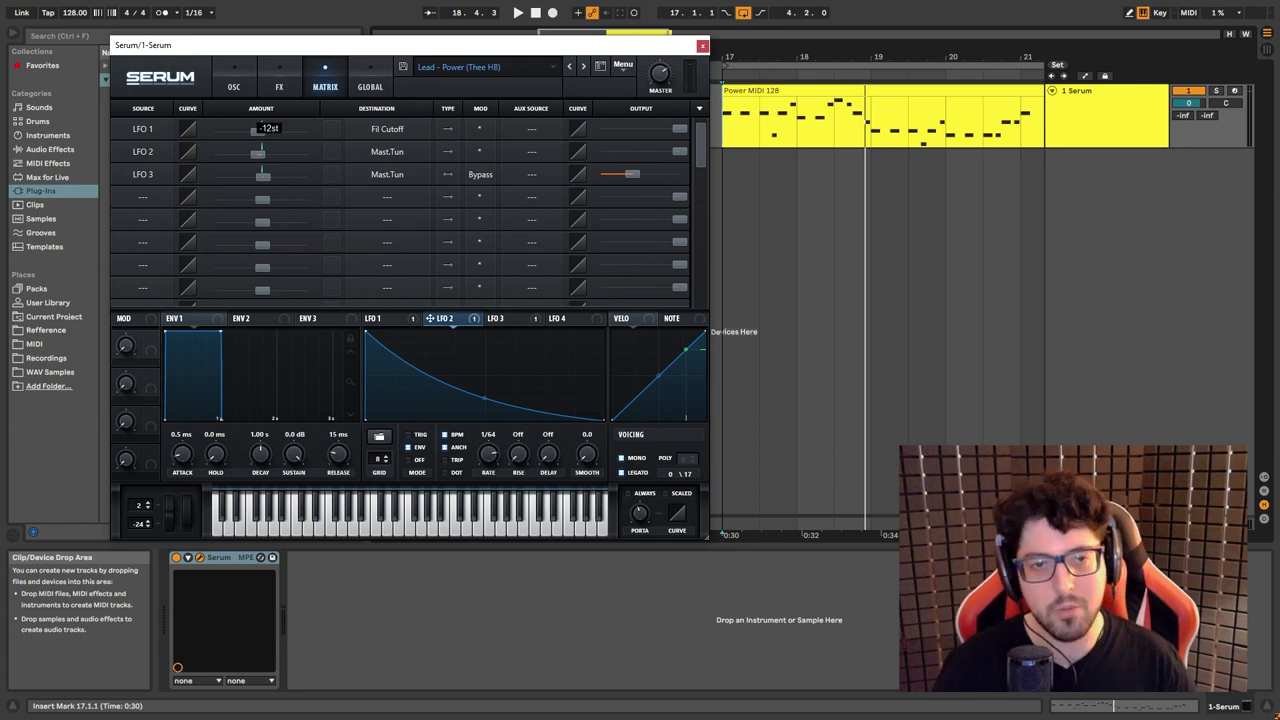
{"action": "key", "text": "Return"}
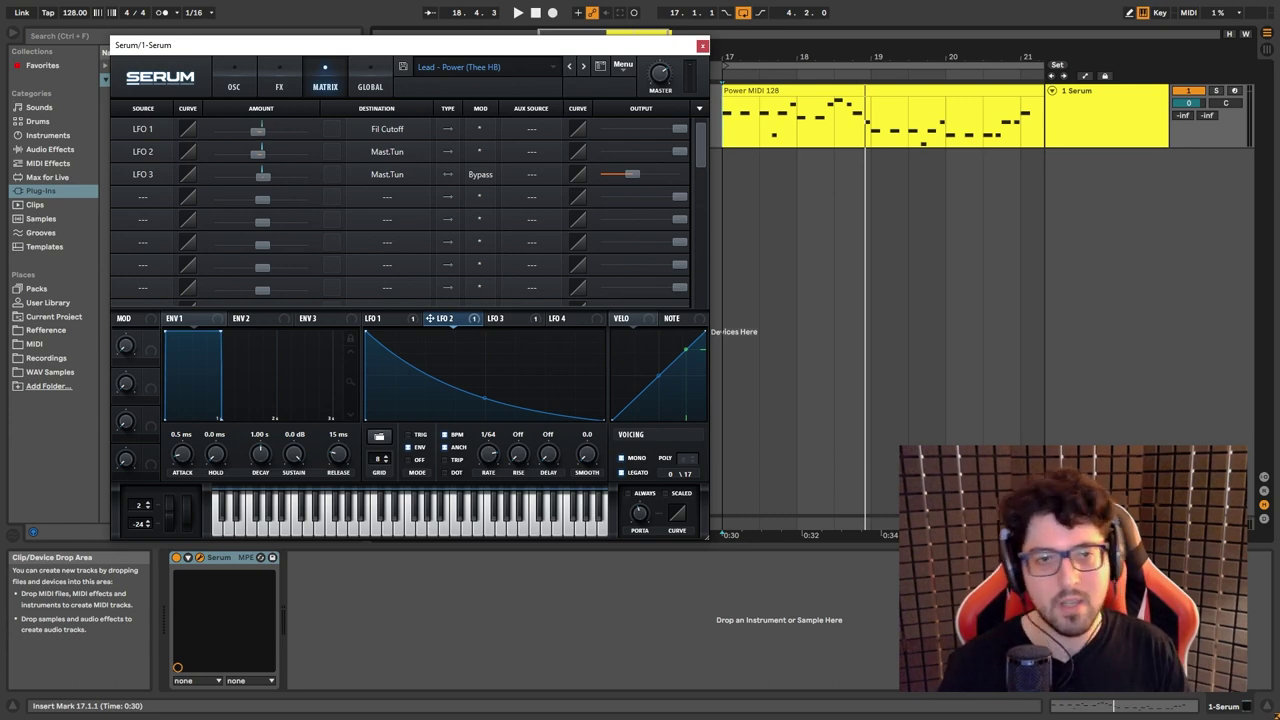
{"action": "double_click", "coordinate": [258, 153]}
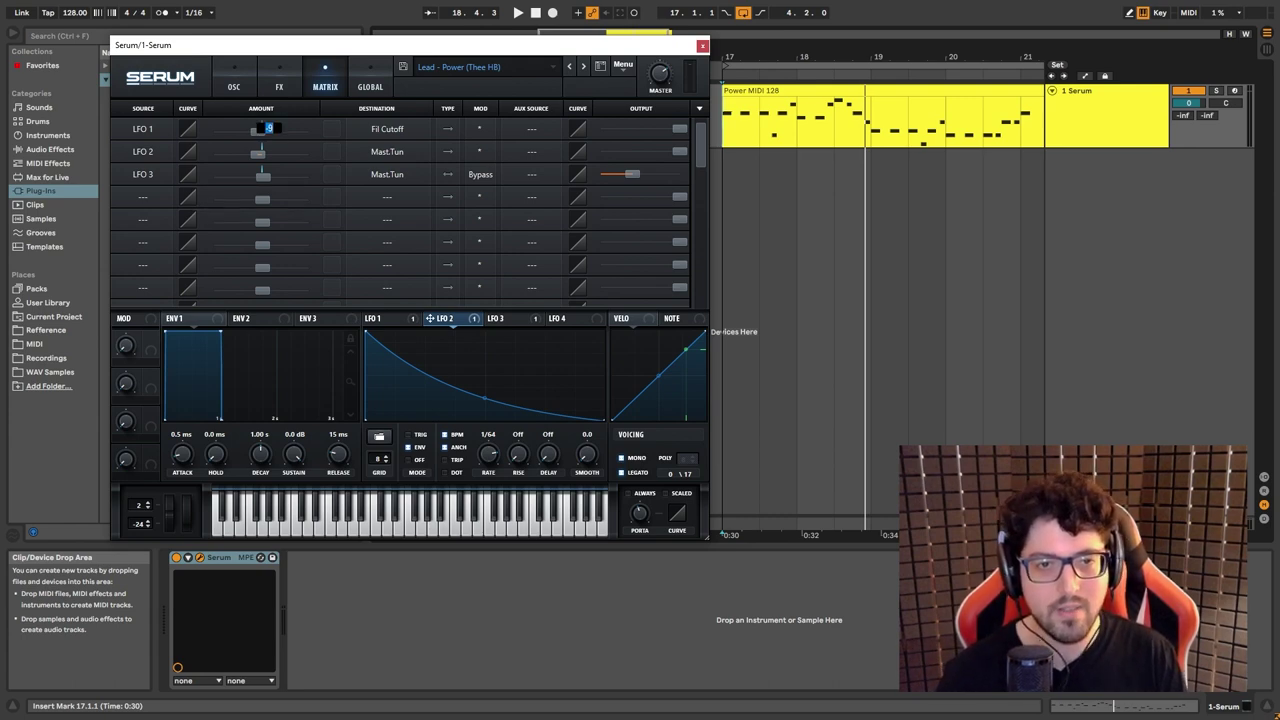
{"action": "key", "text": "Return"}
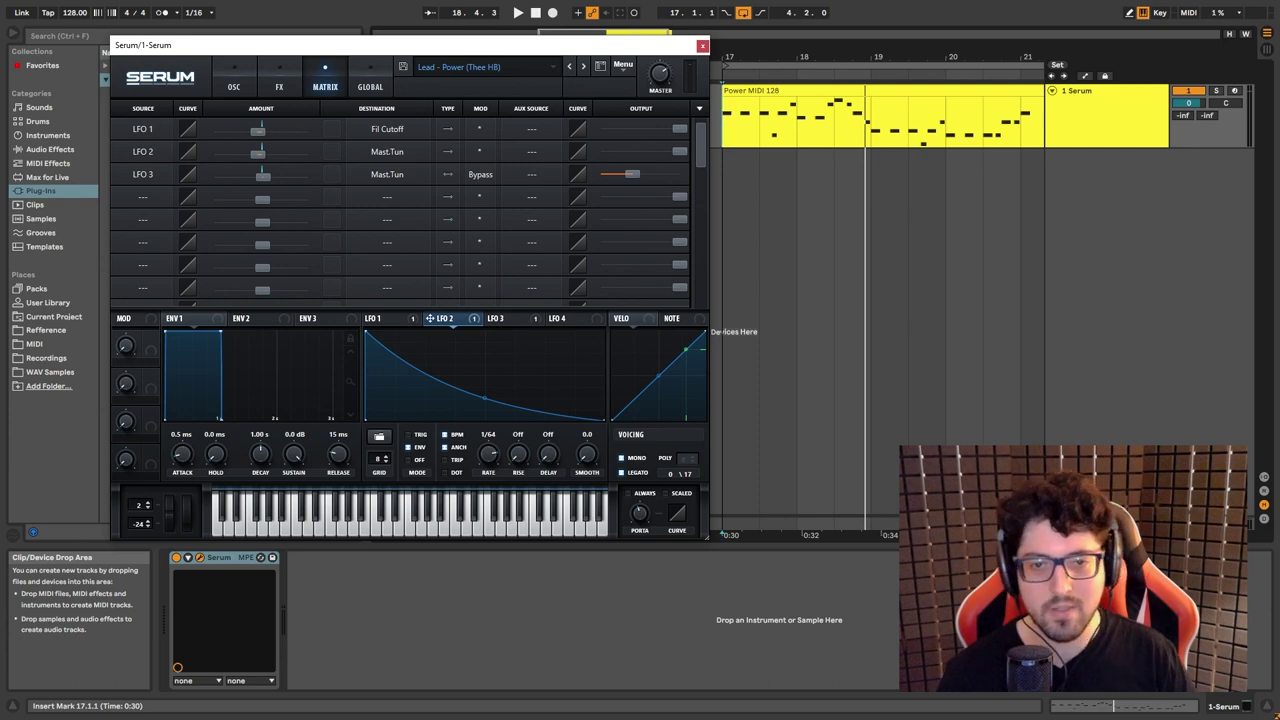
Play the clip with LFO 1 and LFO 2 modulation active, and open the effects page.
{"action": "key", "text": "space"}
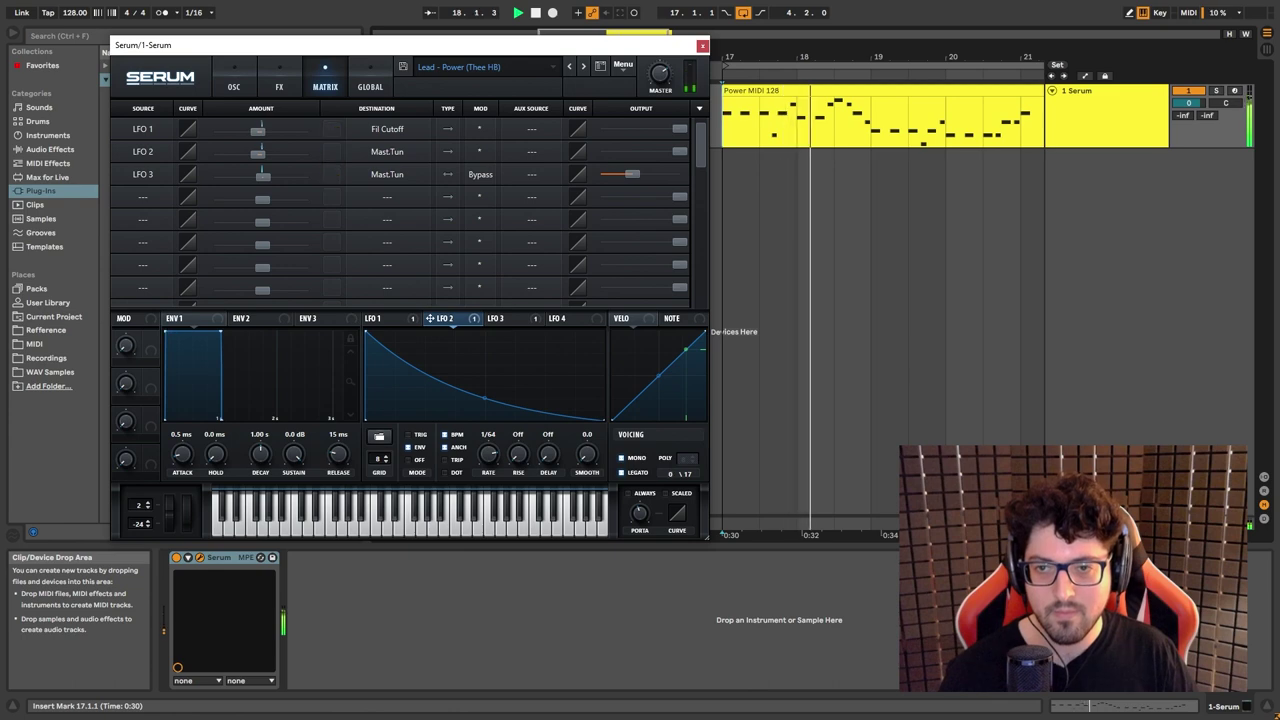
{"action": "key", "text": "space"}
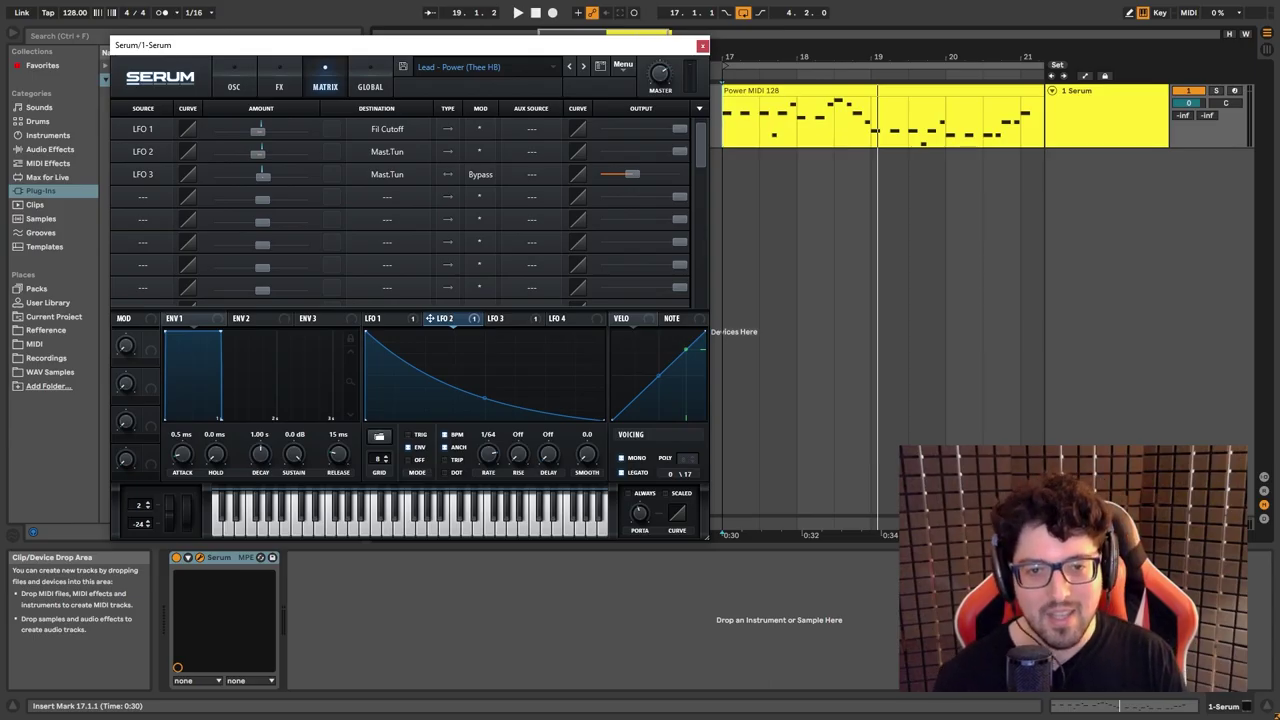
{"action": "left_click", "coordinate": [234, 78]}
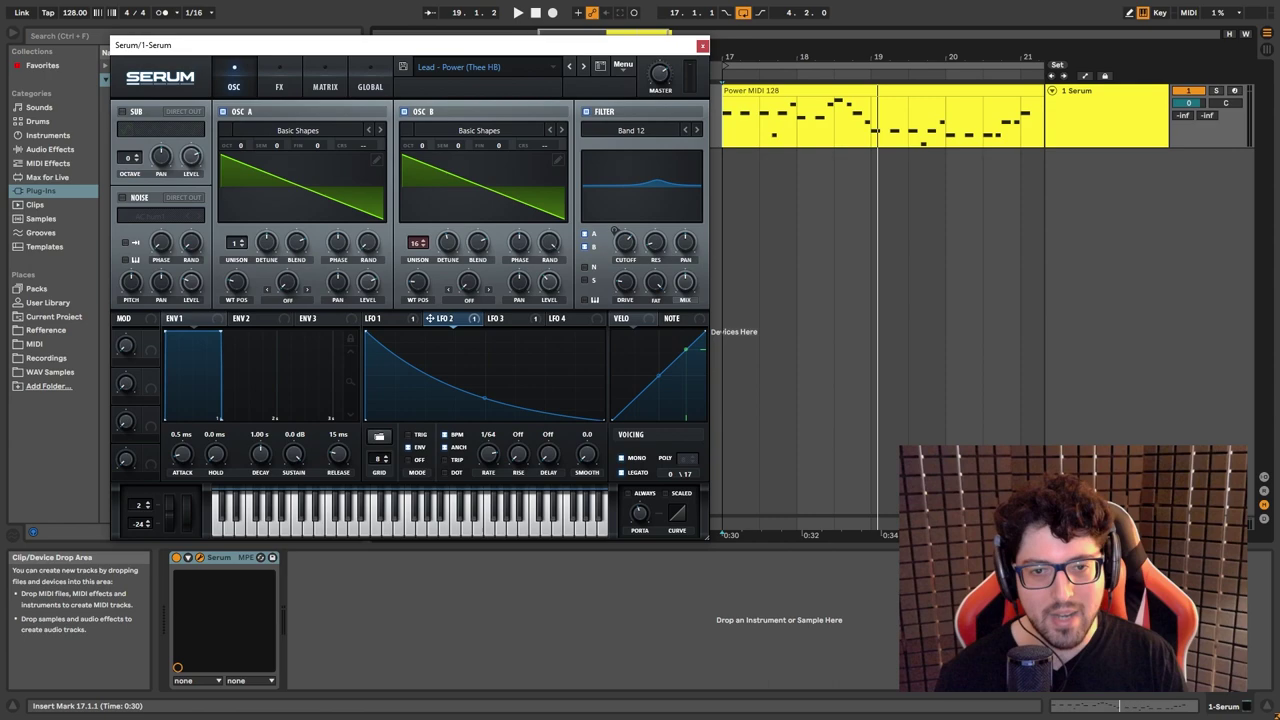
{"action": "left_click", "coordinate": [279, 86]}
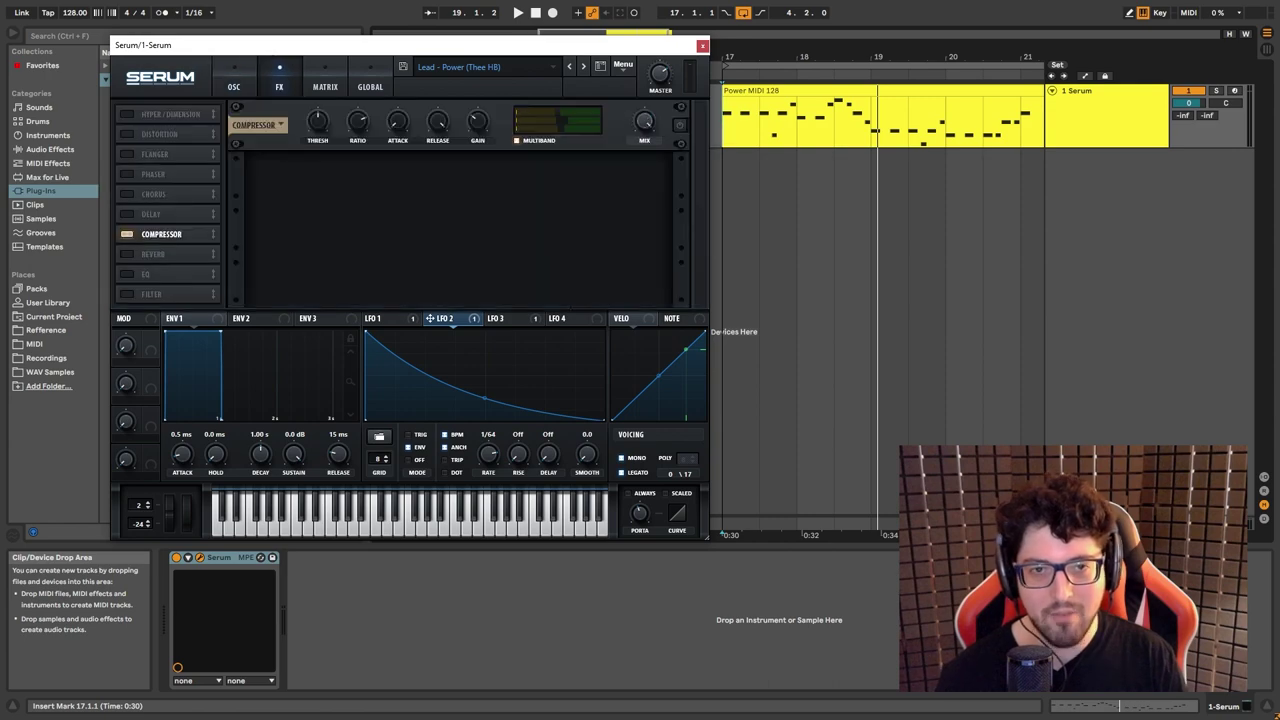
Check in the modulation matrix which Global destination LFO 3 targets and its modulation amount.
{"action": "left_click", "coordinate": [325, 86]}
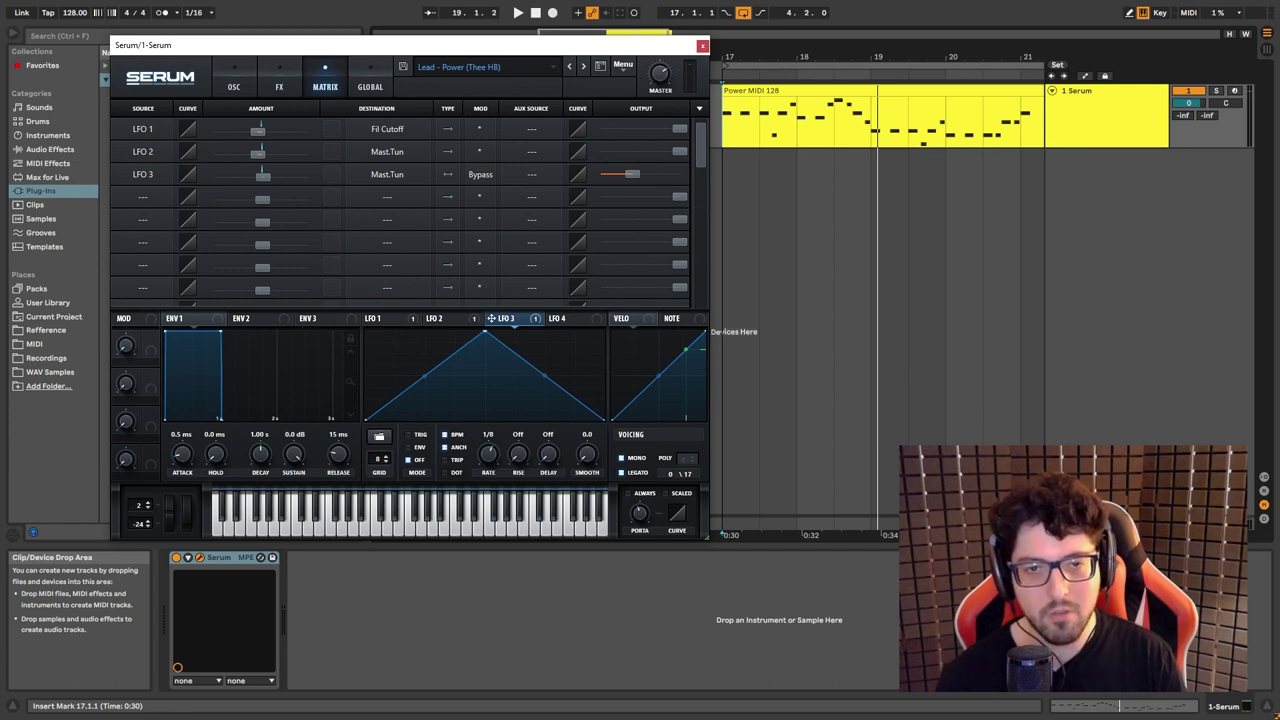
{"action": "left_click", "coordinate": [387, 174]}
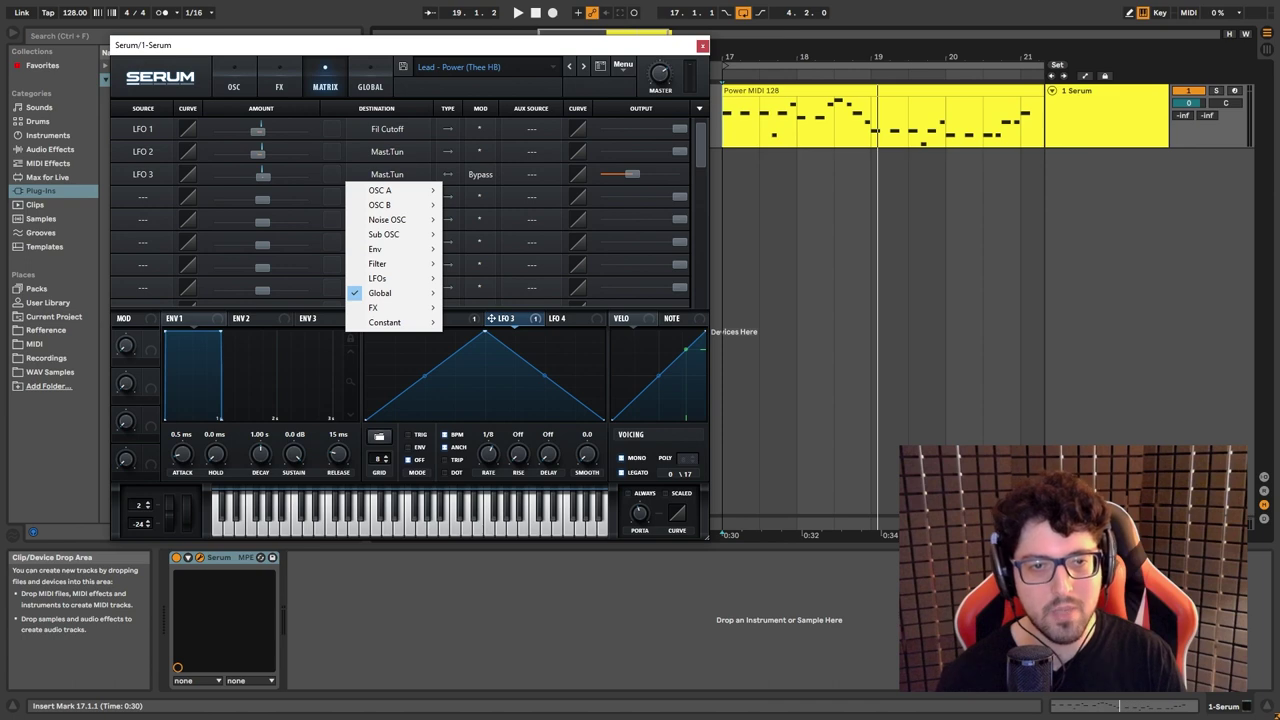
{"action": "left_click", "coordinate": [263, 176]}
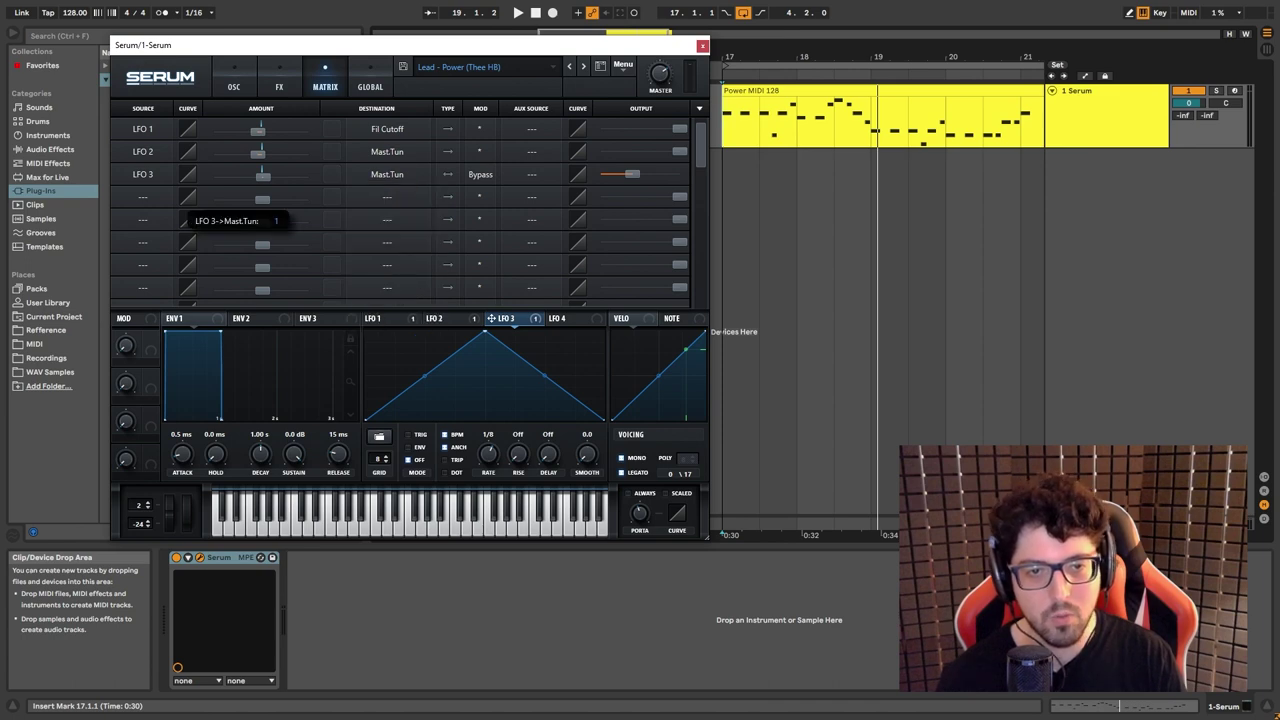
Turn off the Mast.Tun bypass on LFO 3 and play the clip with its modulation active.
{"action": "right_click", "coordinate": [491, 318]}
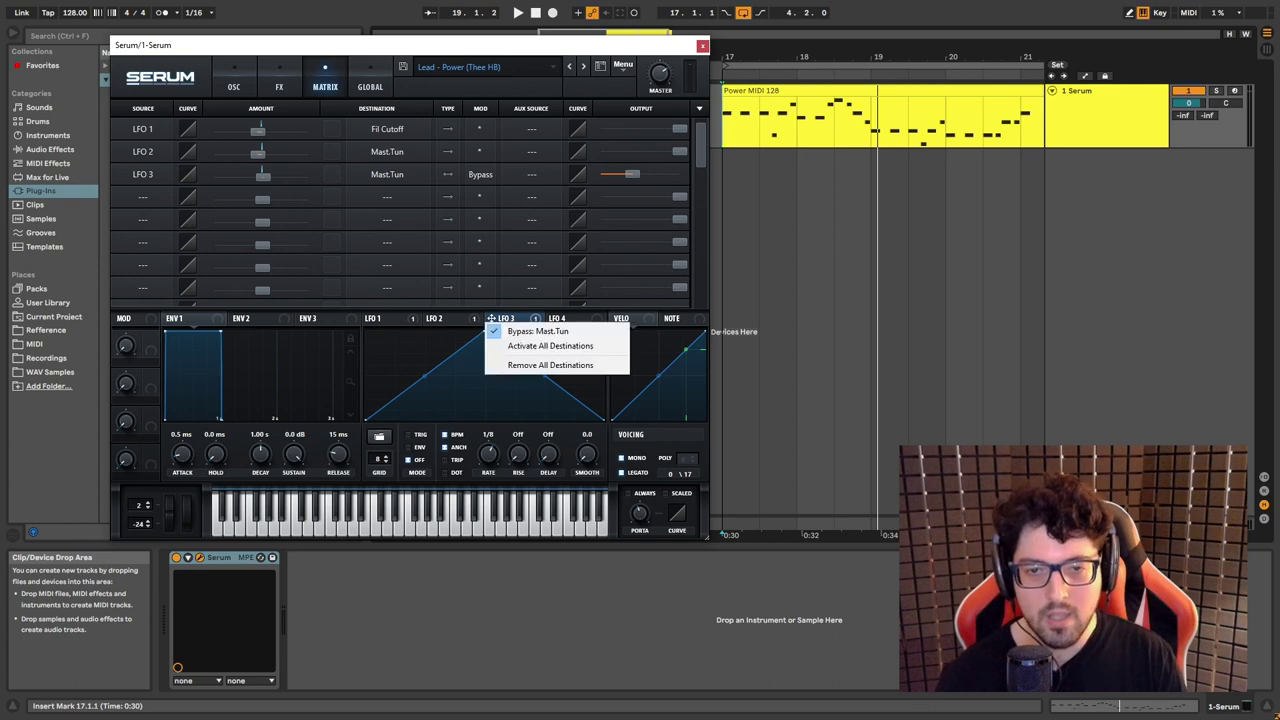
{"action": "left_click", "coordinate": [537, 331]}
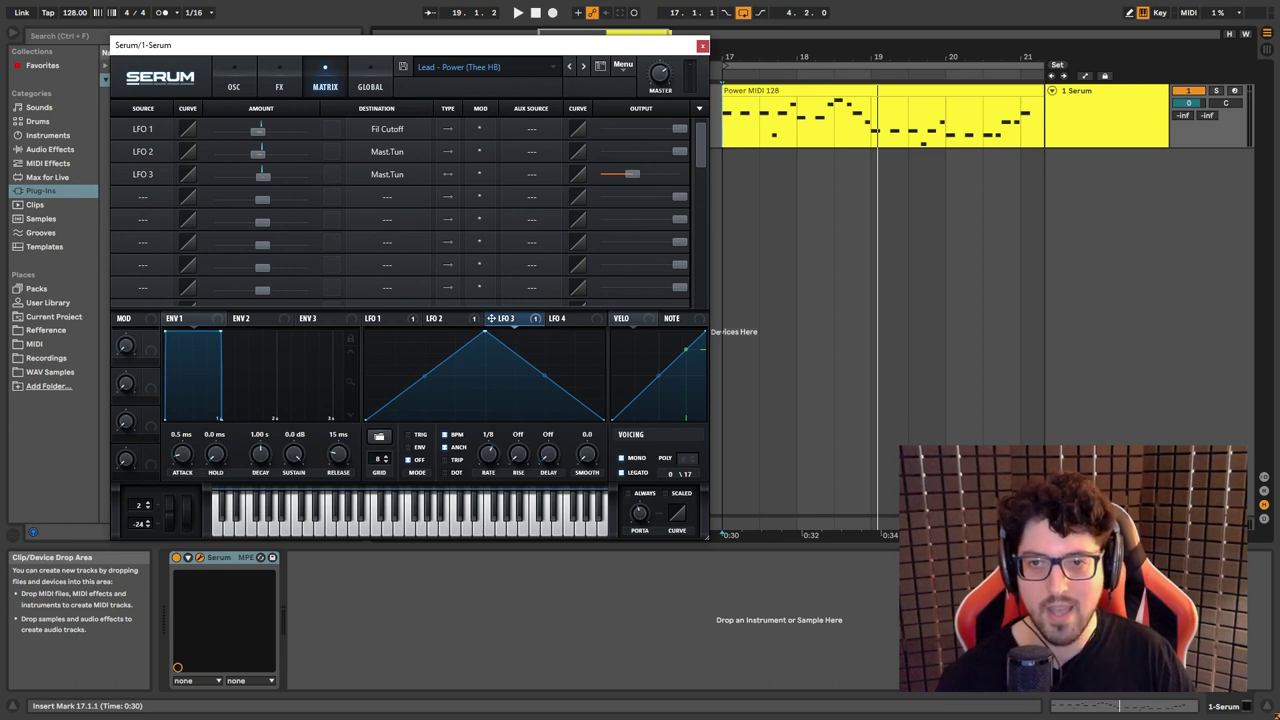
{"action": "key", "text": "space"}
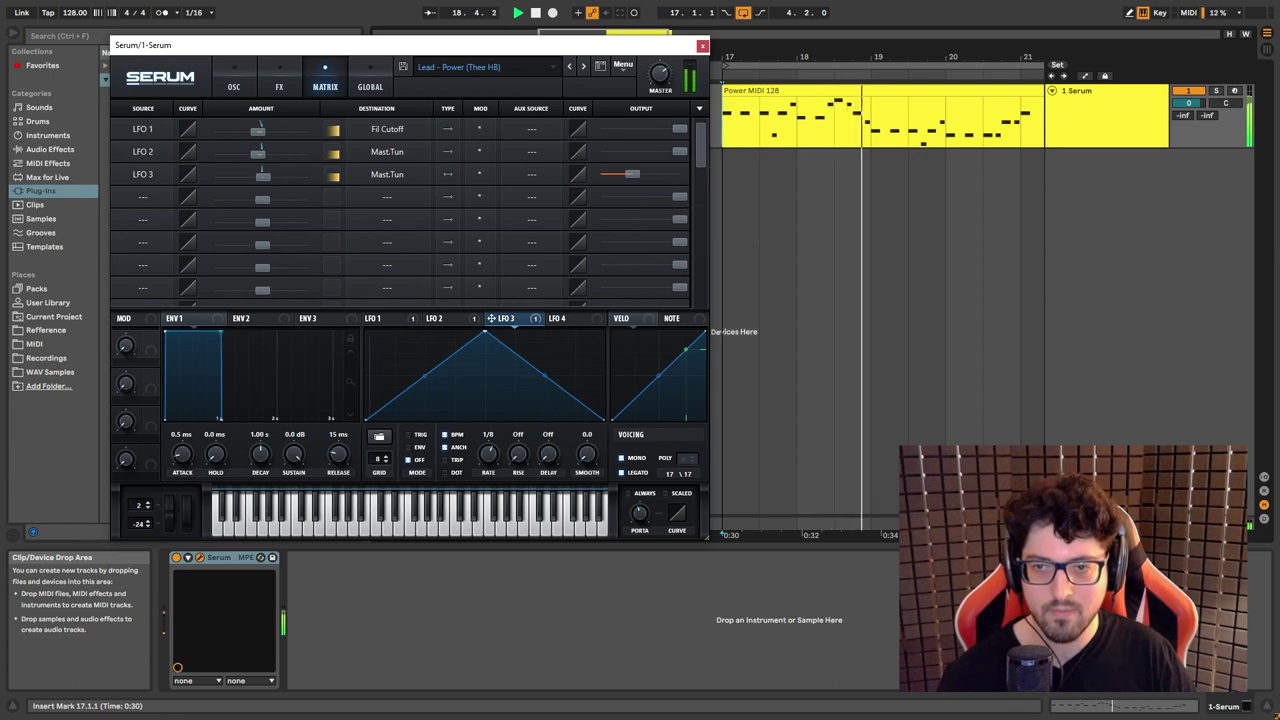
{"action": "key", "text": "space"}
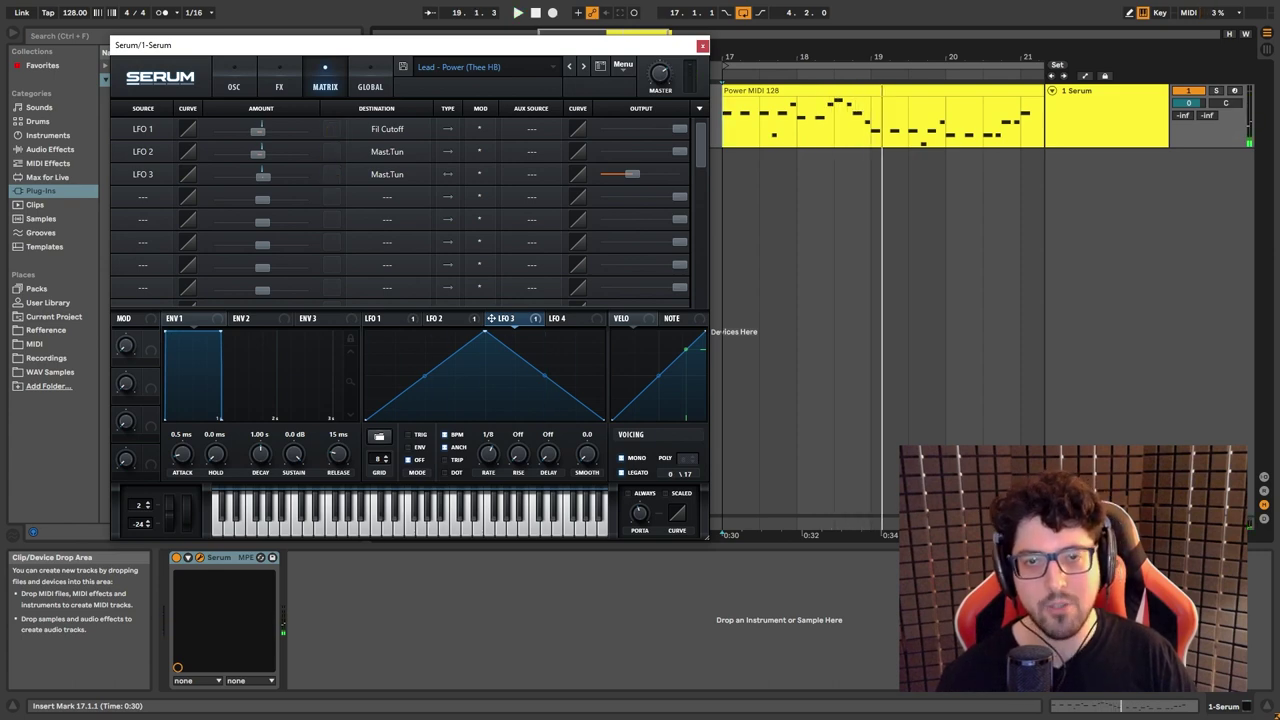
Raise the LFO 3 output to maximum in the modulation matrix and play the clip to compare the sound.
{"action": "left_click_drag", "start_coordinate": [631, 174], "coordinate": [679, 174]}
{"action": "key", "text": "space"}
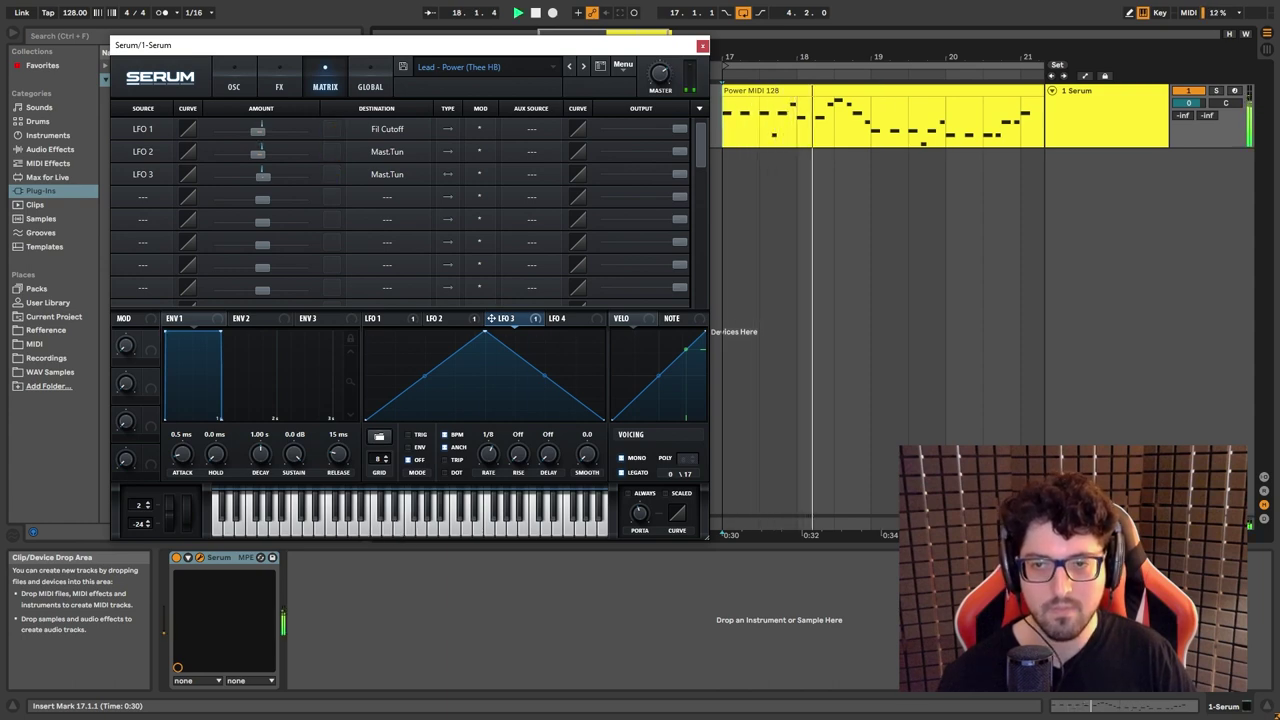
{"action": "key", "text": "space"}
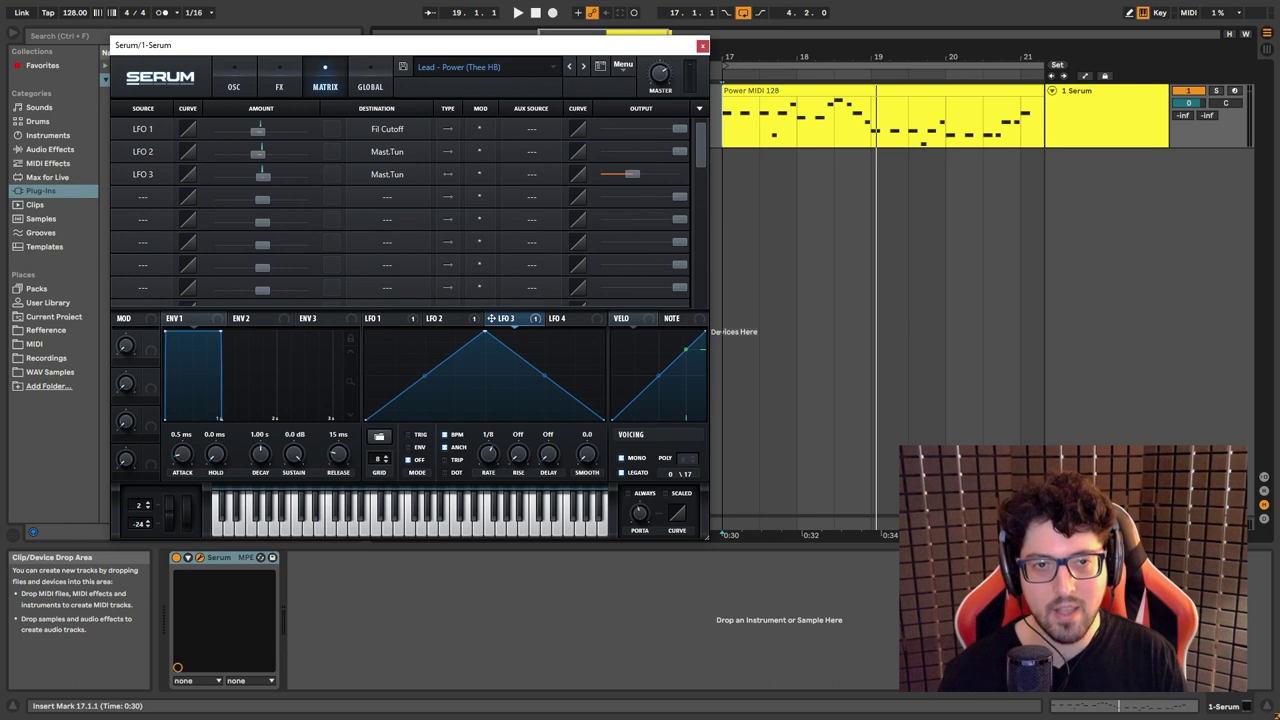
Review the compressor on the effects page and audition the pitch bend wheel pulled down from the oscillator page.
{"action": "left_click", "coordinate": [279, 86]}
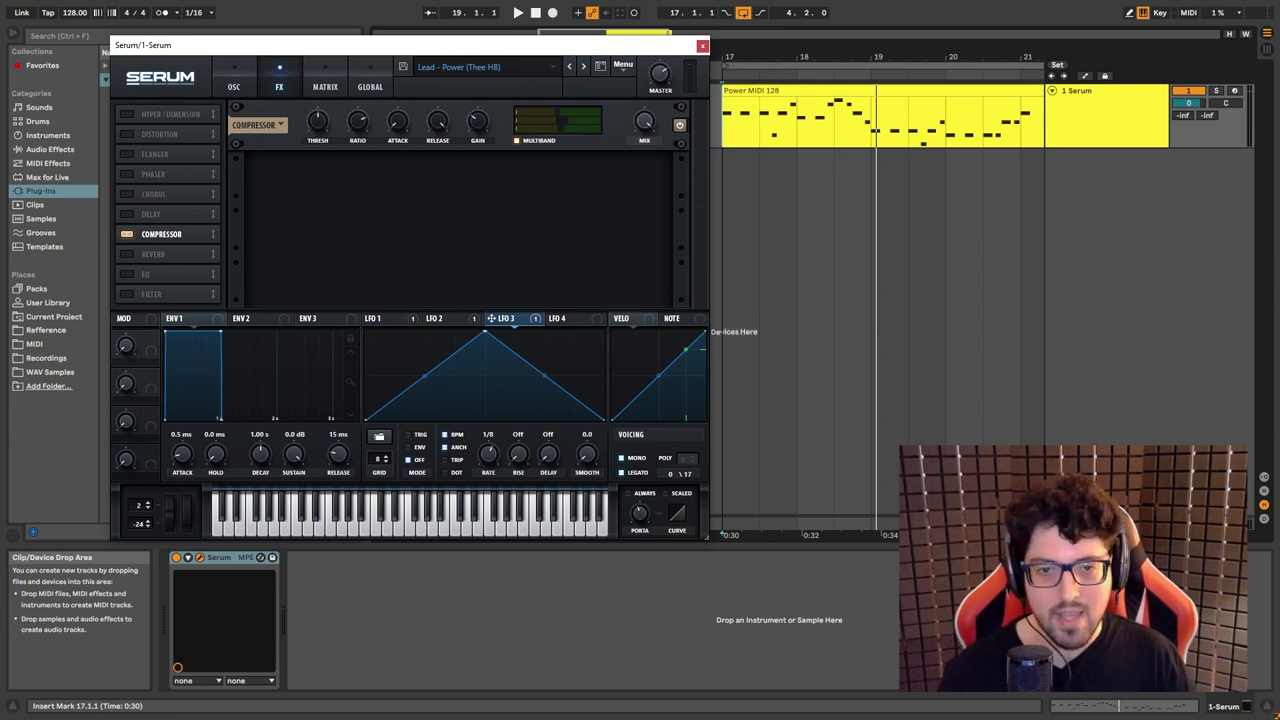
{"action": "left_click", "coordinate": [234, 86]}
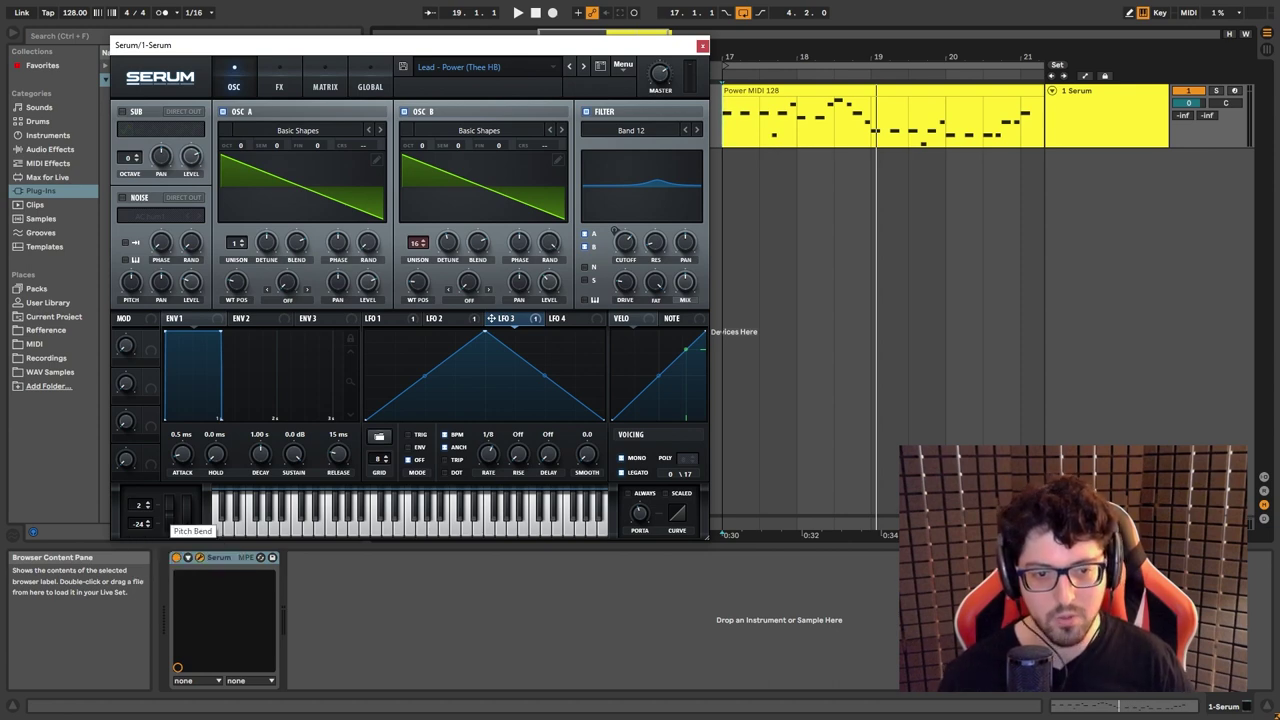
{"action": "left_click_drag", "start_coordinate": [170, 512], "coordinate": [170, 532]}
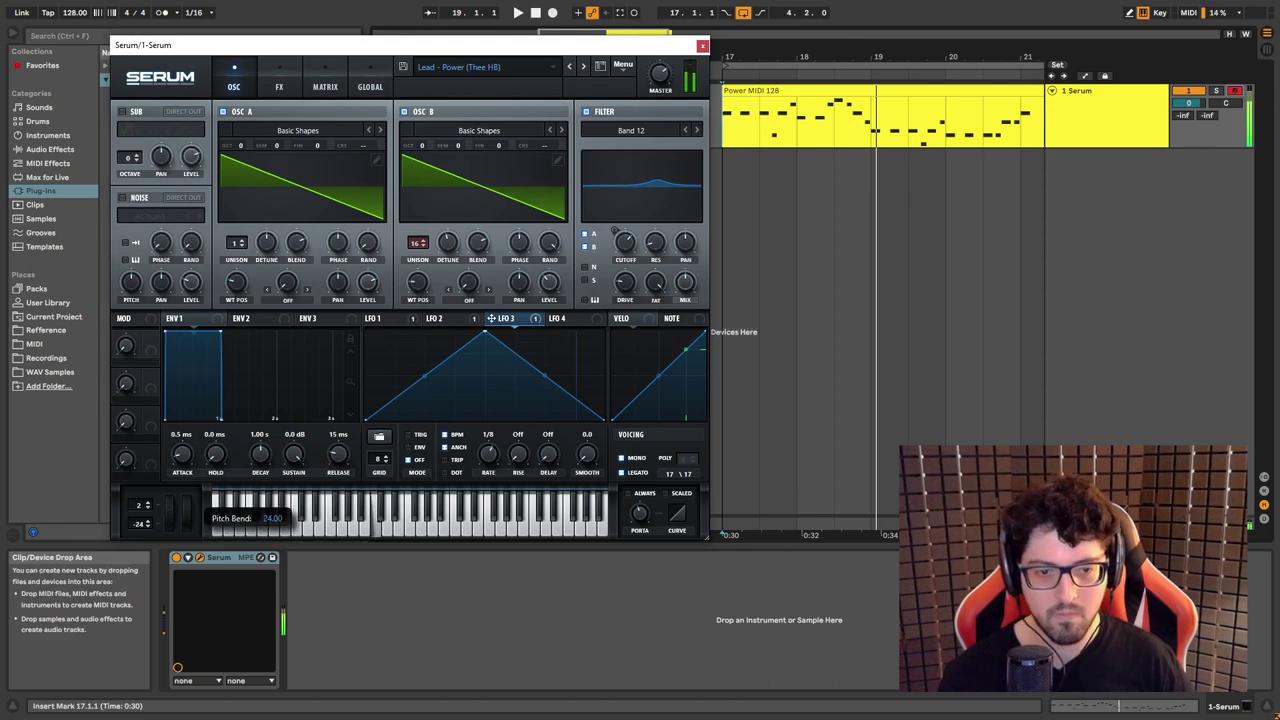
Review the LFO 1 and LFO 2 shapes and rates, and play the clip with LFO 1 displayed.
{"action": "left_click", "coordinate": [370, 318]}
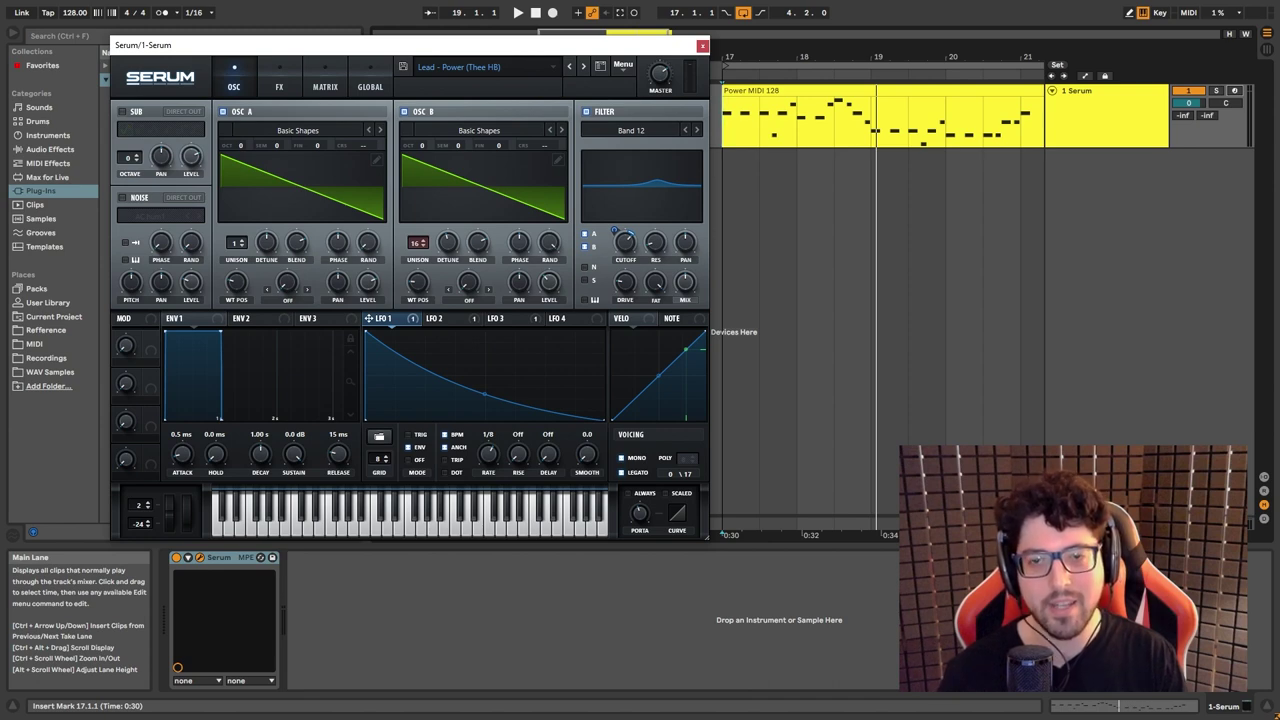
{"action": "left_click", "coordinate": [444, 318]}
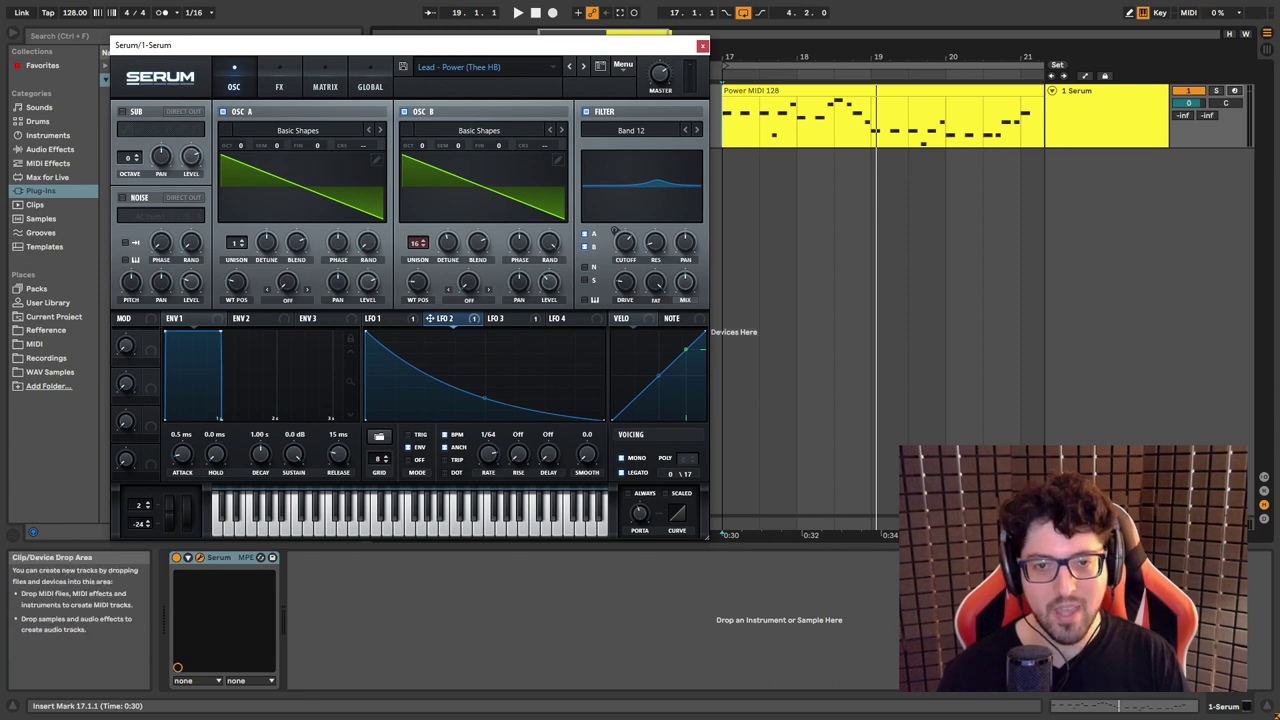
{"action": "left_click", "coordinate": [370, 318]}
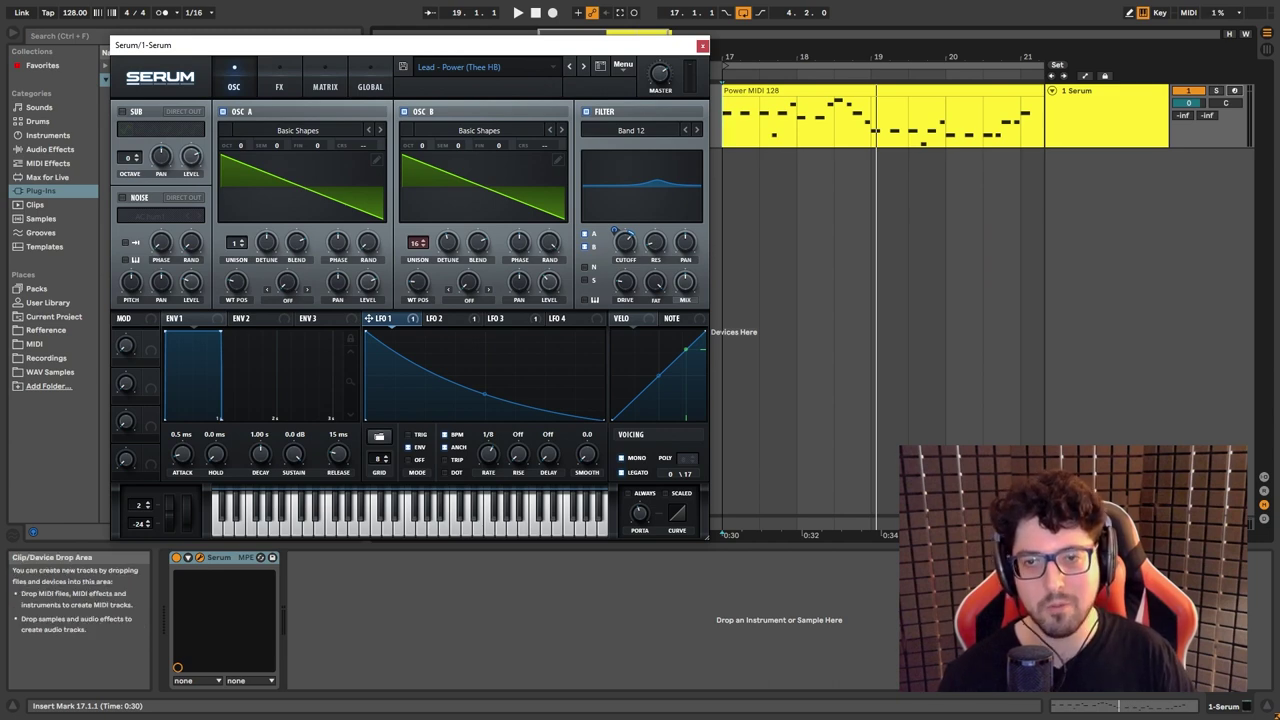
{"action": "key", "text": "space"}
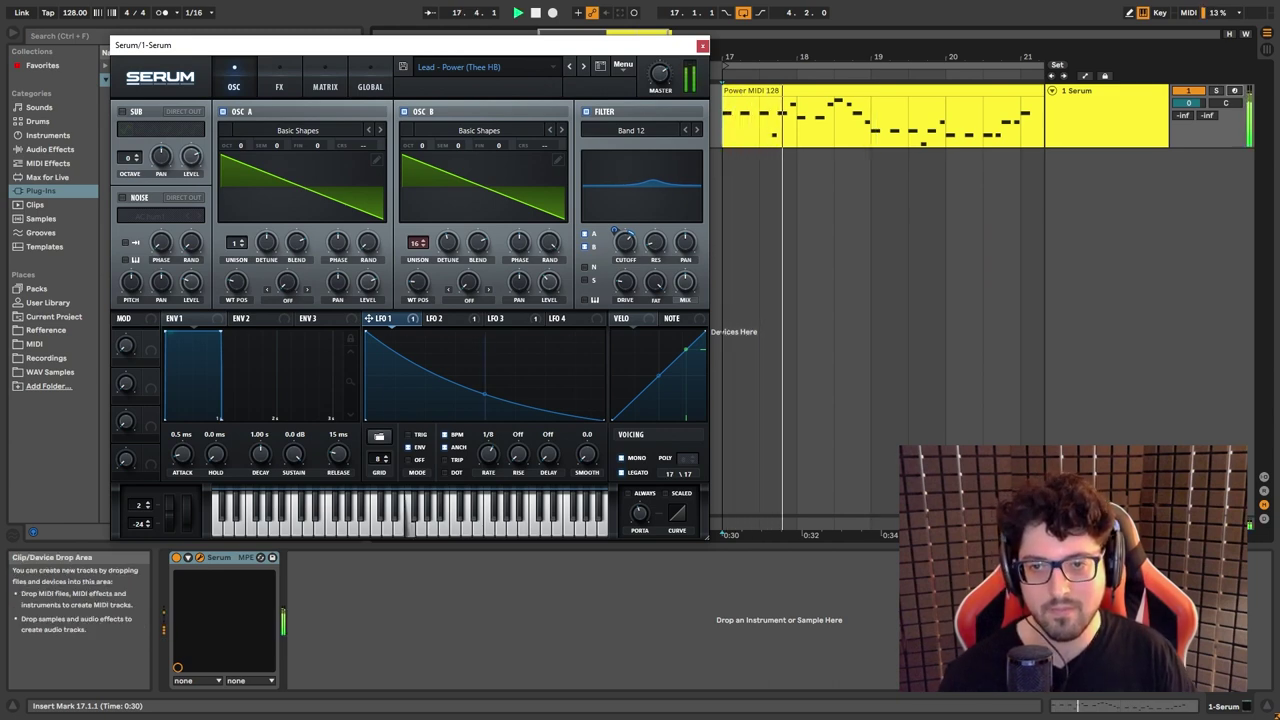